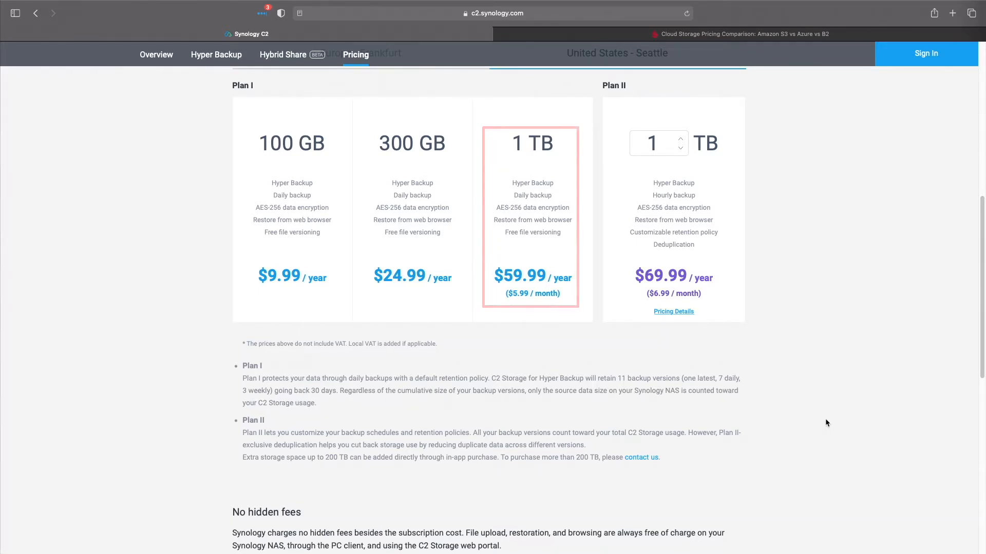
Switch to the Backblaze B2 pricing page and examine the cost calculator and the comparison with other cloud providers.
left_click(699, 38)
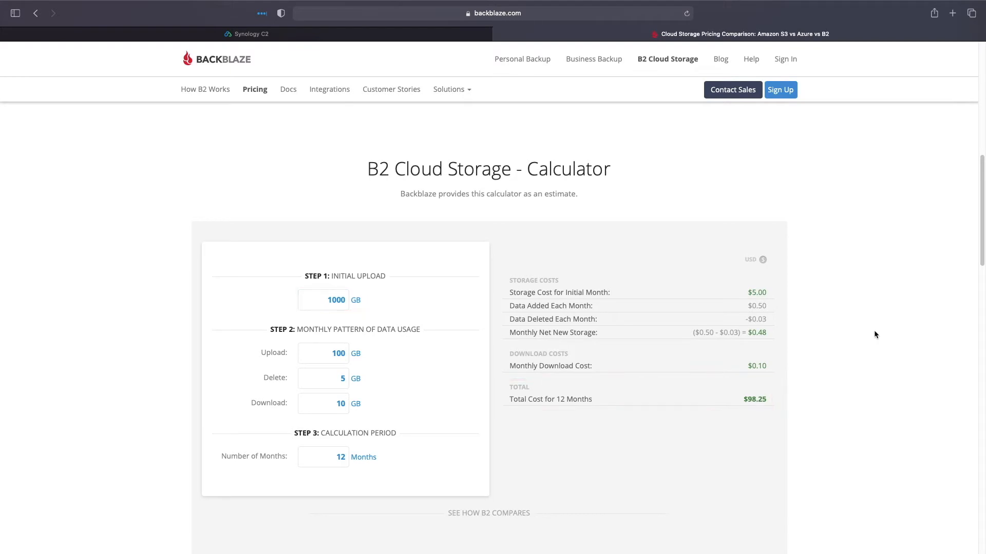
scroll(875, 334, "down", 3)
scroll(874, 331, "down", 5)
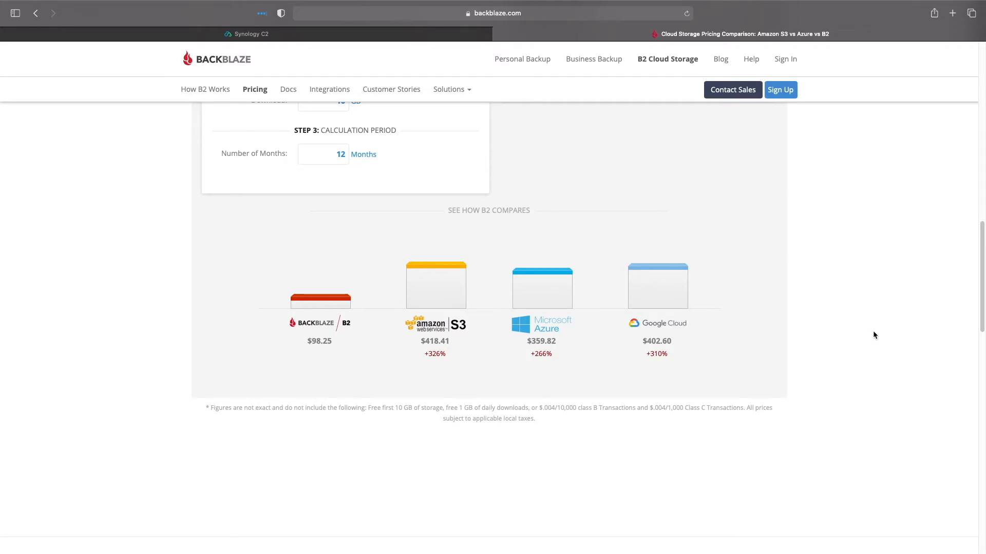
Return to the Synology C2 pricing page and set the Plan II capacity to 200 TB to check its price.
left_click(375, 35)
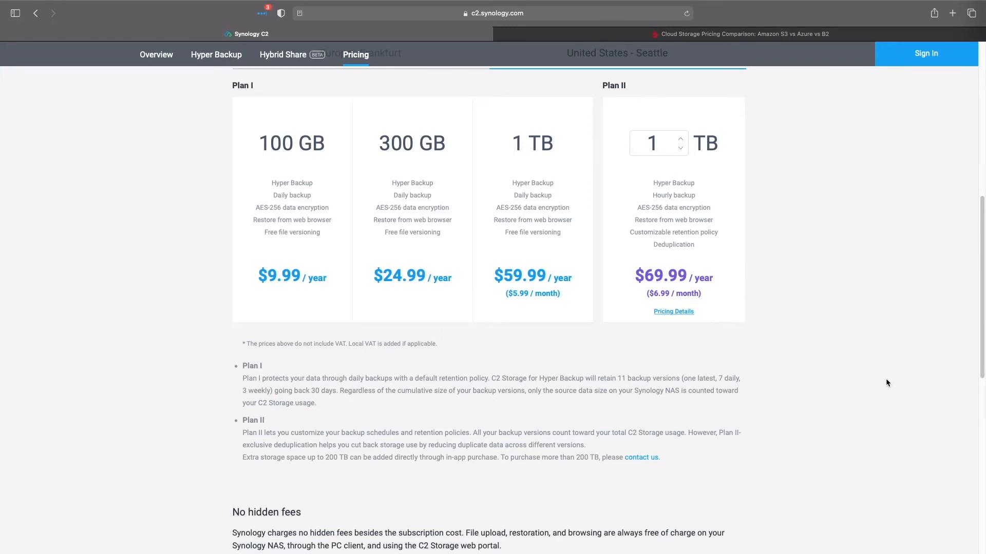
left_click(666, 143)
key("BackSpace")
type("200")
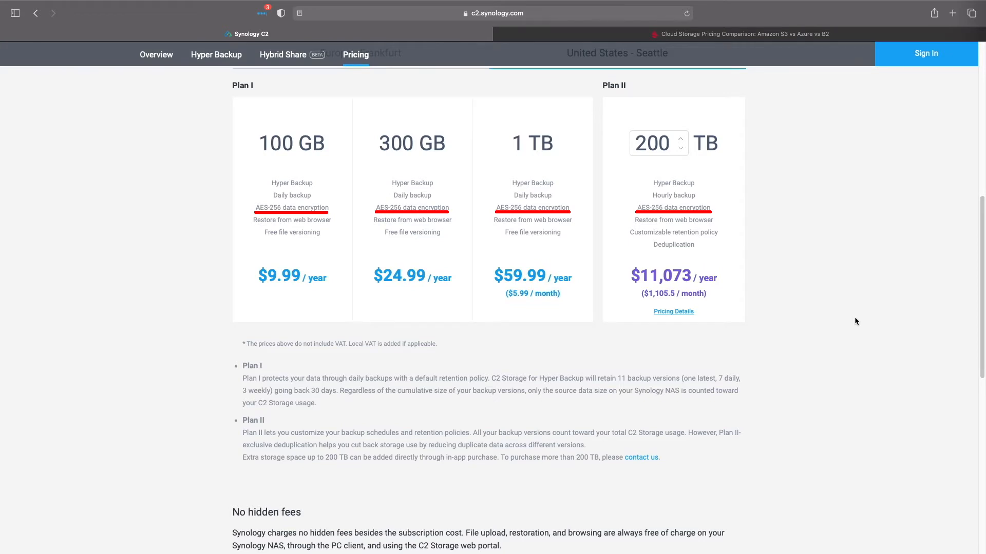
Read the Synology C2 plan notes on hidden fees, the free trial and the flexible usage plan.
scroll(854, 316, "down", 2)
scroll(854, 318, "down", 5)
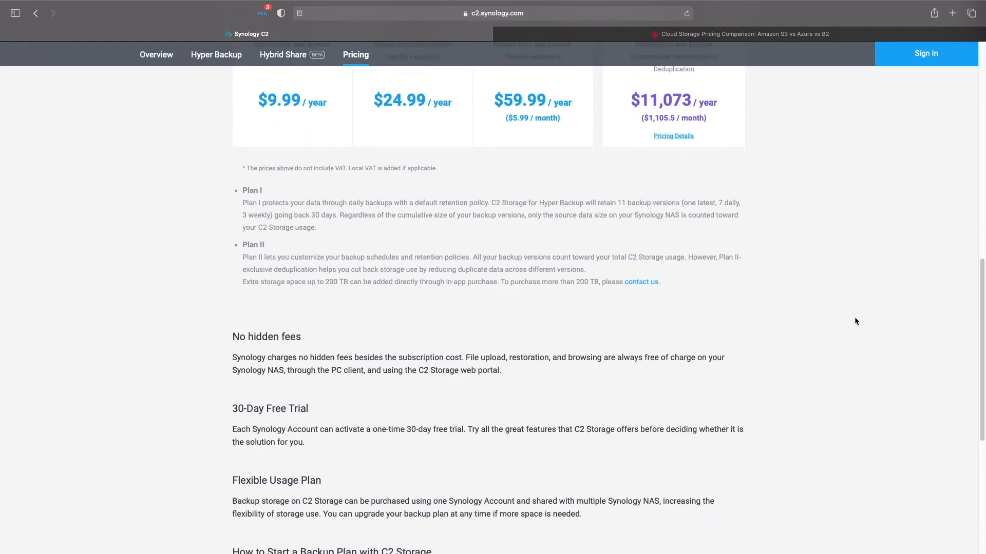
scroll(854, 318, "down", 1)
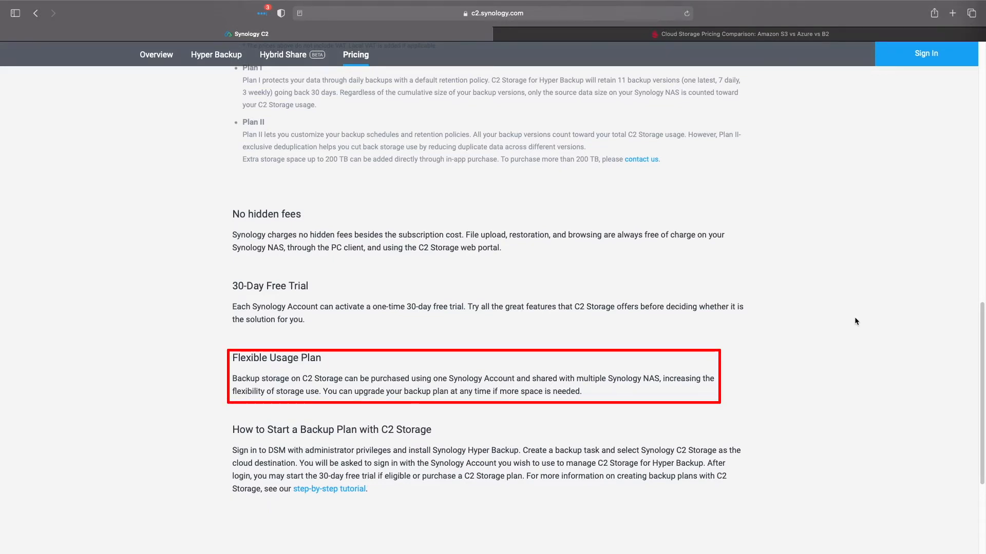
Open the Hyper Backup page of the C2 Storage site and review its encryption, backup and recovery features.
scroll(841, 314, "up", 15)
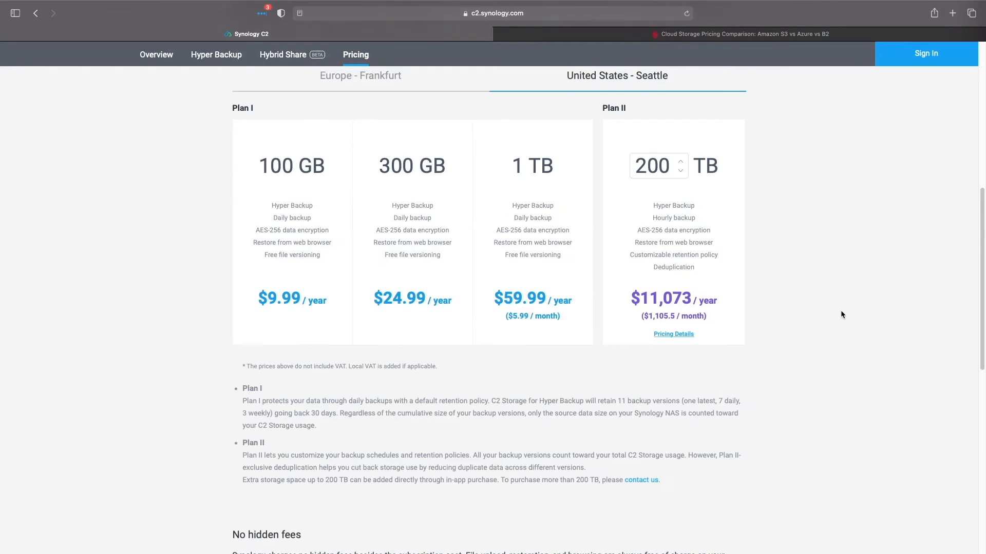
left_click(233, 204)
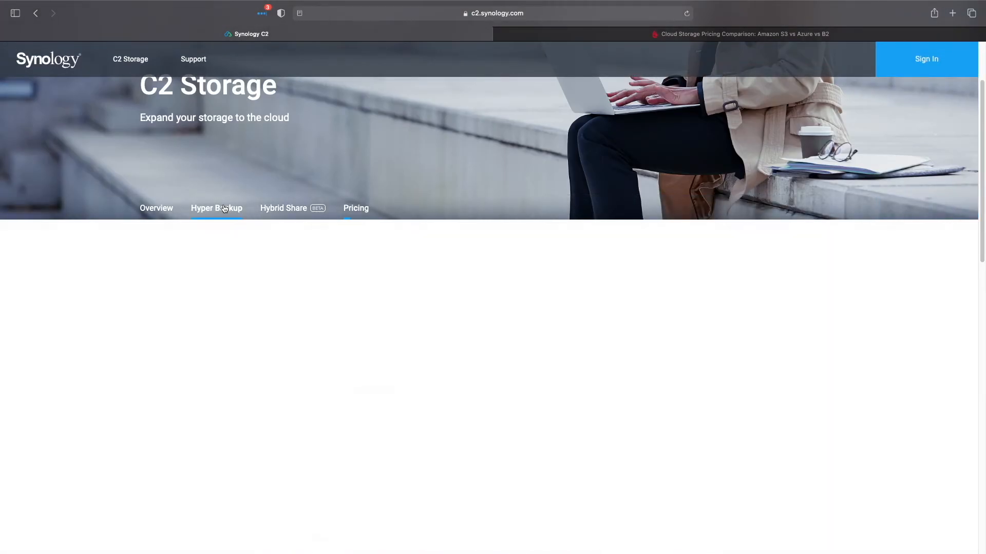
scroll(885, 380, "down", 3)
scroll(884, 380, "down", 6)
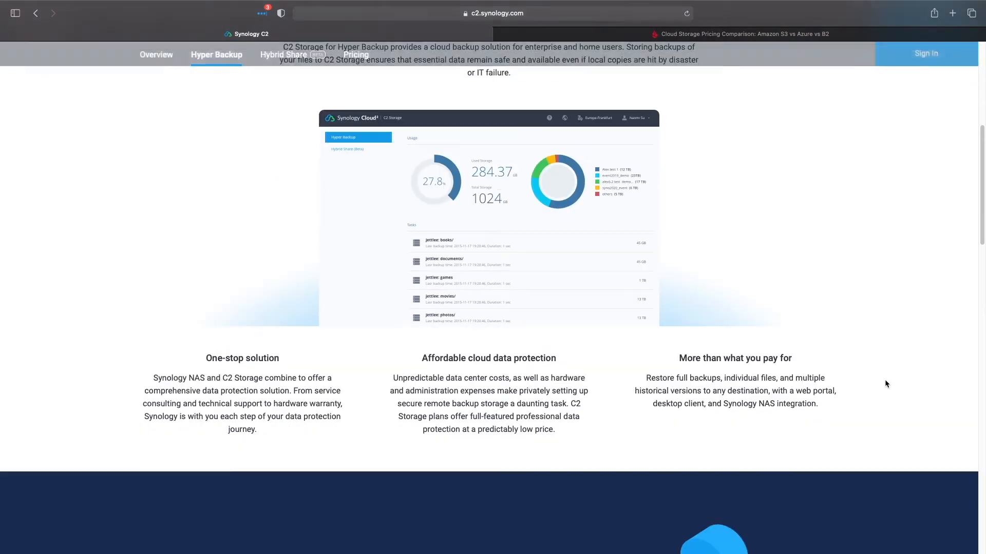
scroll(886, 384, "down", 7)
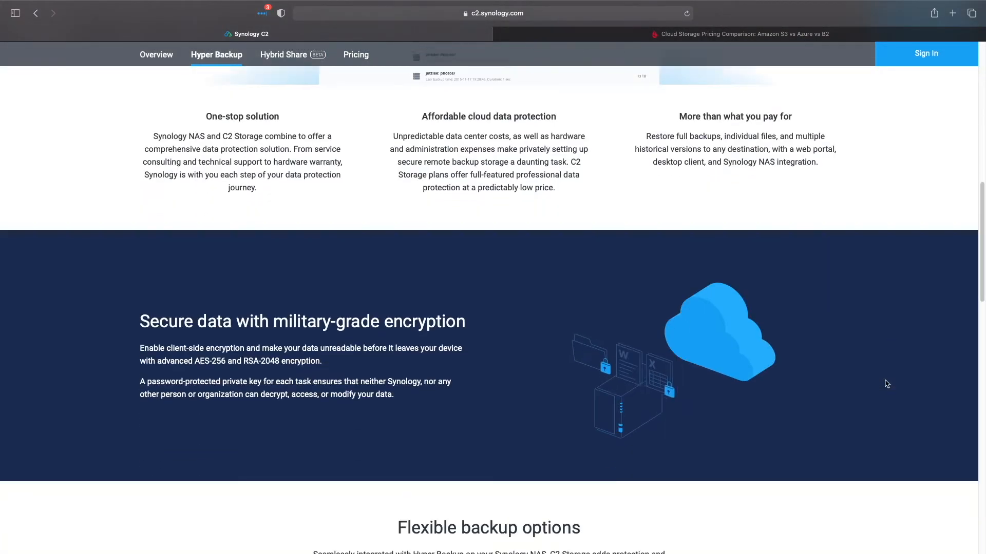
scroll(885, 383, "down", 5)
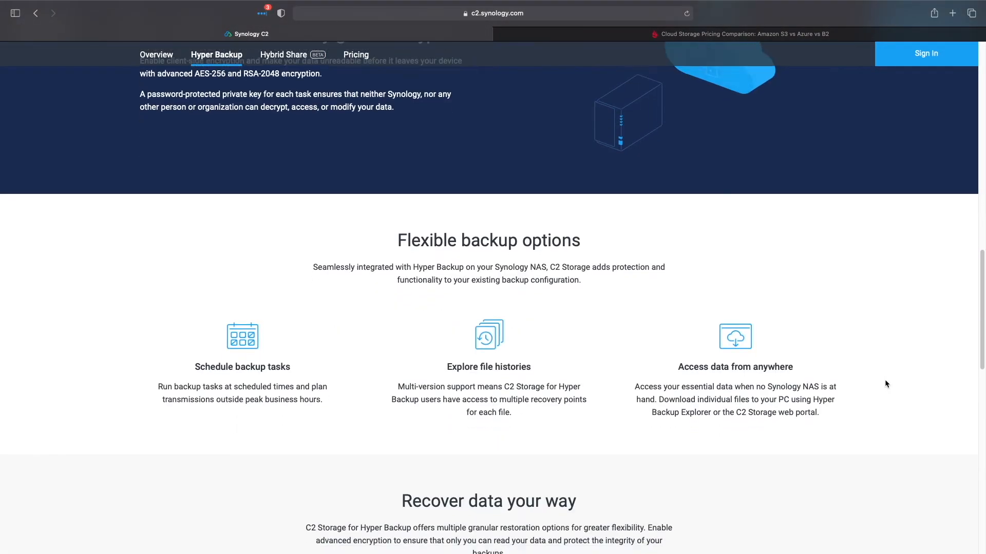
scroll(885, 383, "down", 4)
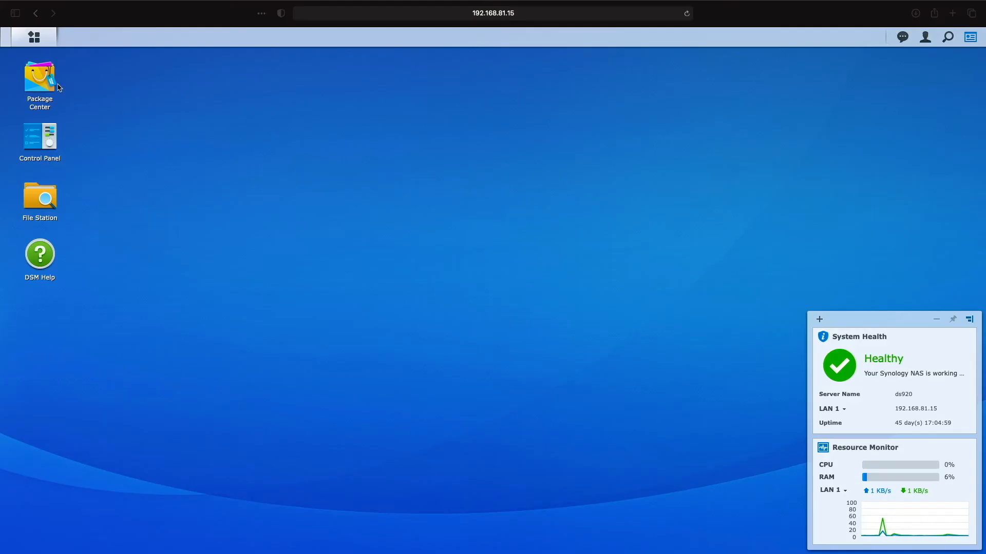
Search Package Center on the Synology NAS for "hyper" to check the Hyper Backup package, and close Package Center.
left_click(40, 82)
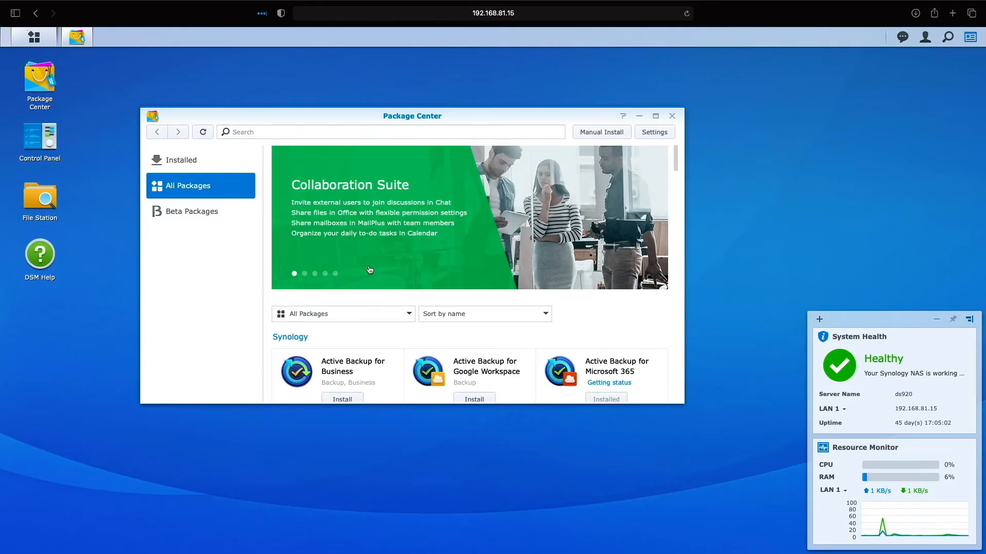
left_click(298, 134)
type("hyper")
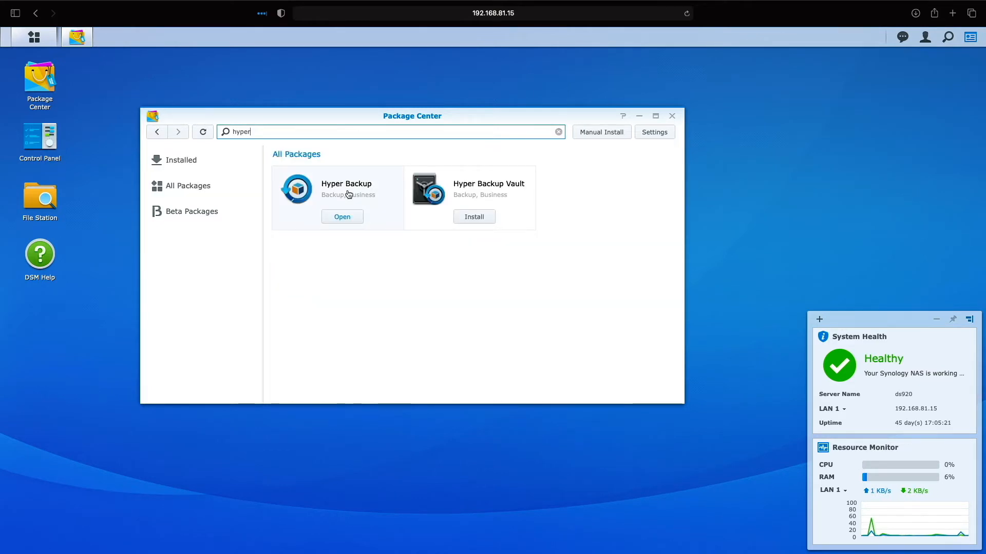
left_click(670, 121)
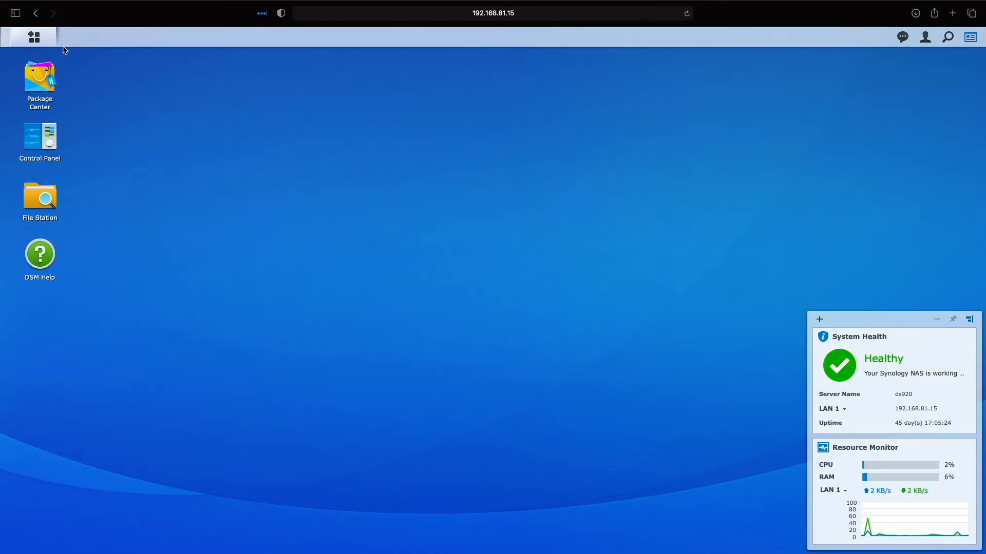
Open Hyper Backup and start a new data backup task with Synology C2 cloud backup as the destination.
left_click(33, 37)
left_click(218, 244)
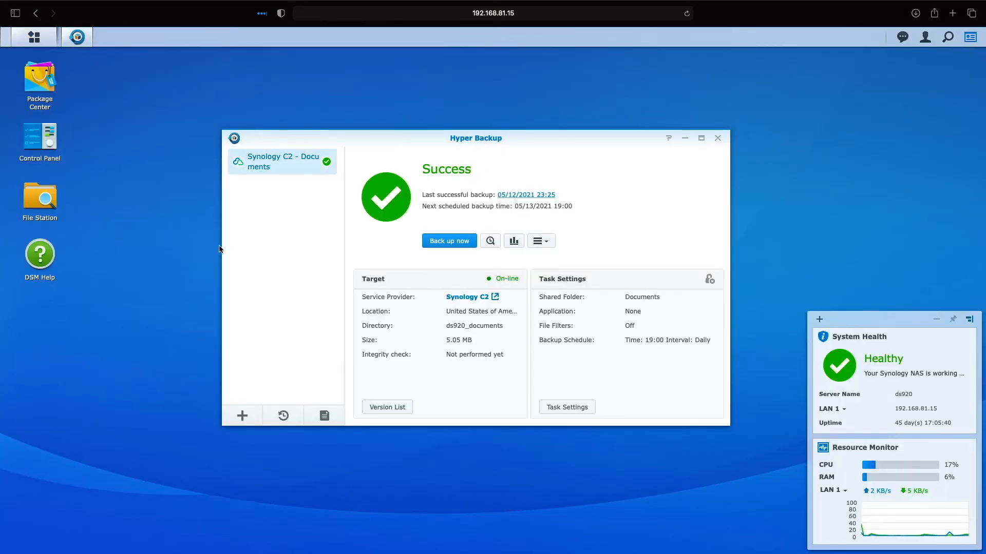
left_click(241, 414)
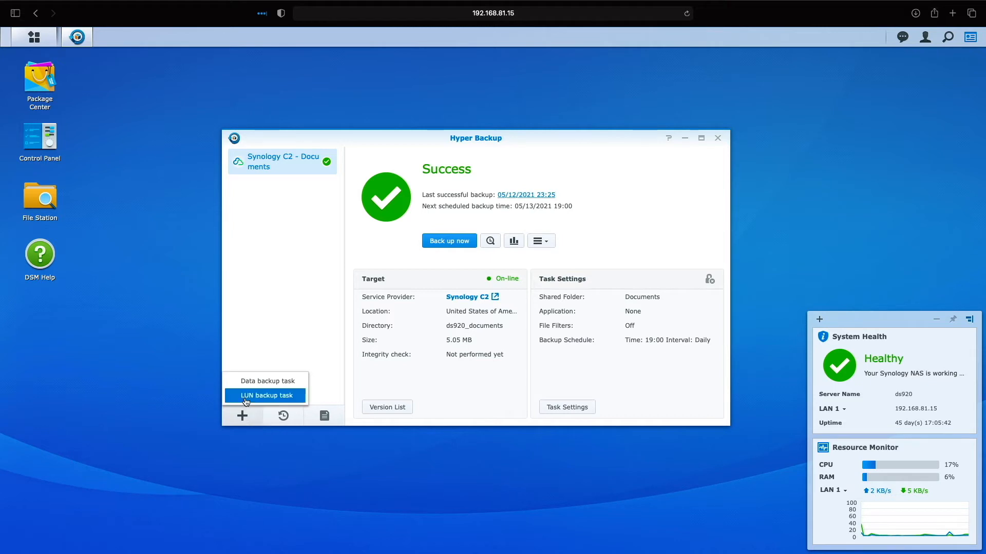
left_click(253, 384)
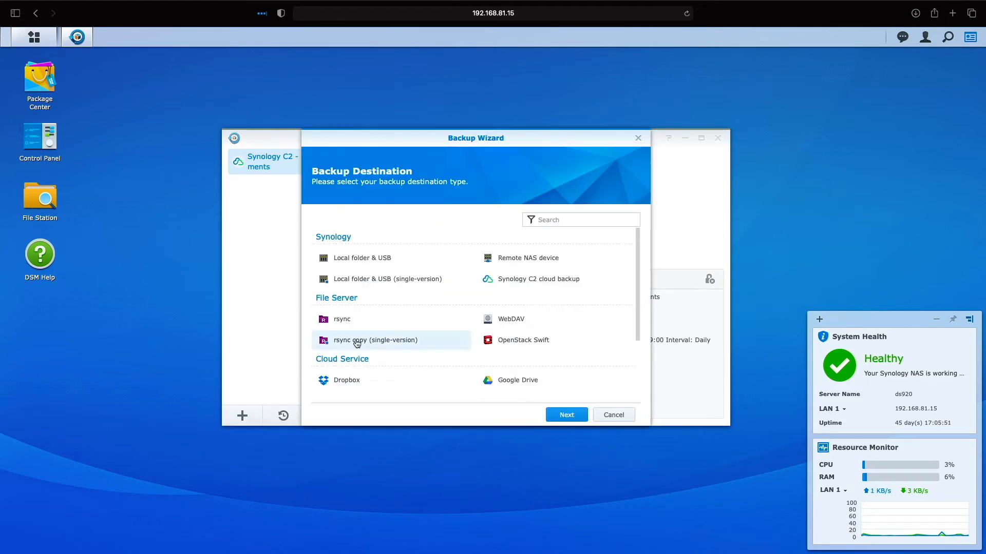
left_click(531, 286)
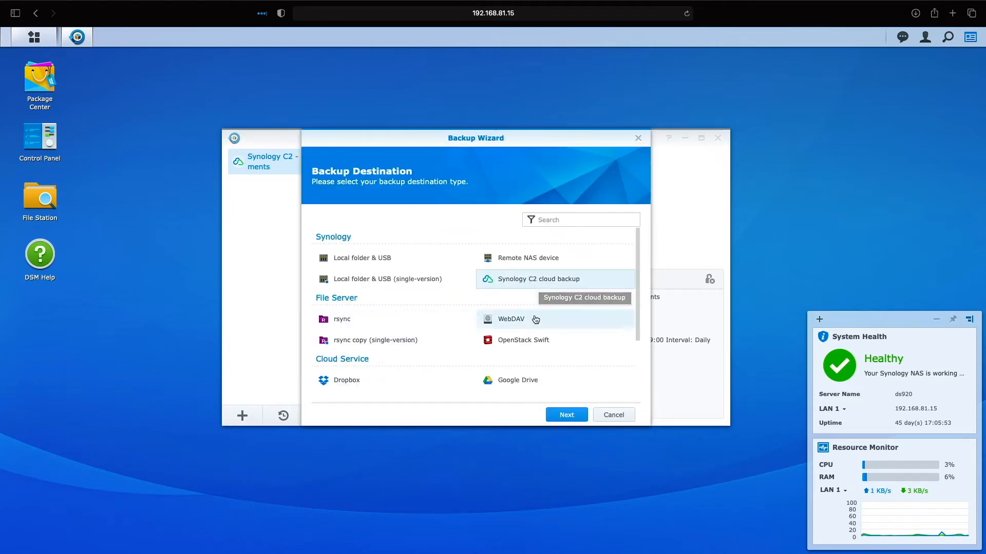
left_click(563, 417)
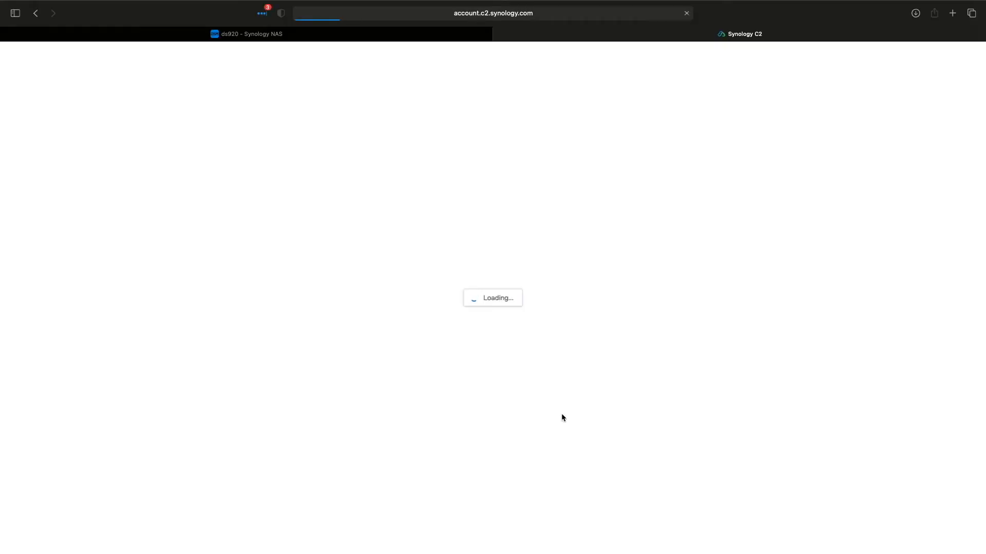
Sign in to the C2 service with the account e-mail and password, and authorize Hyper Backup to access Synology C2 Storage.
key("super+v")
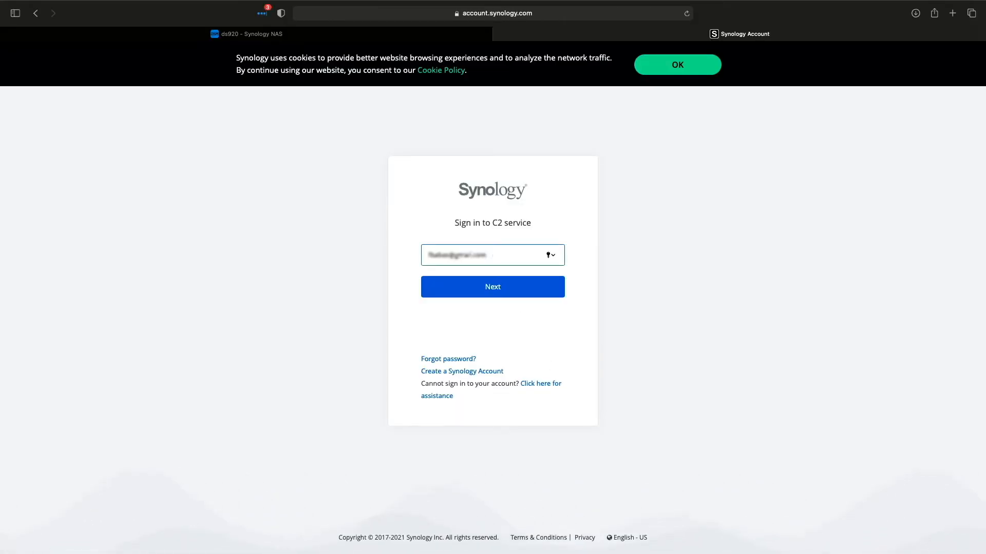
left_click(478, 286)
key("super+v")
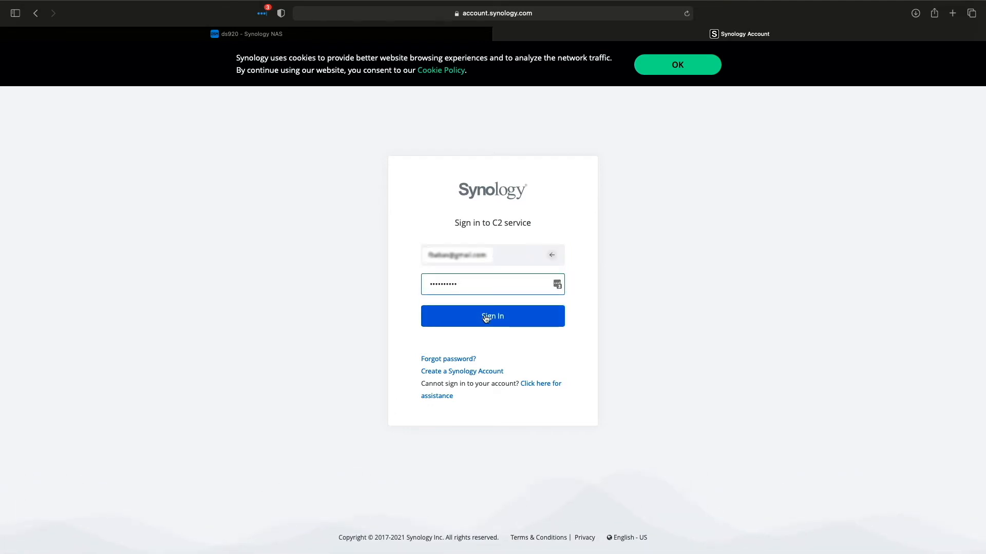
left_click(488, 317)
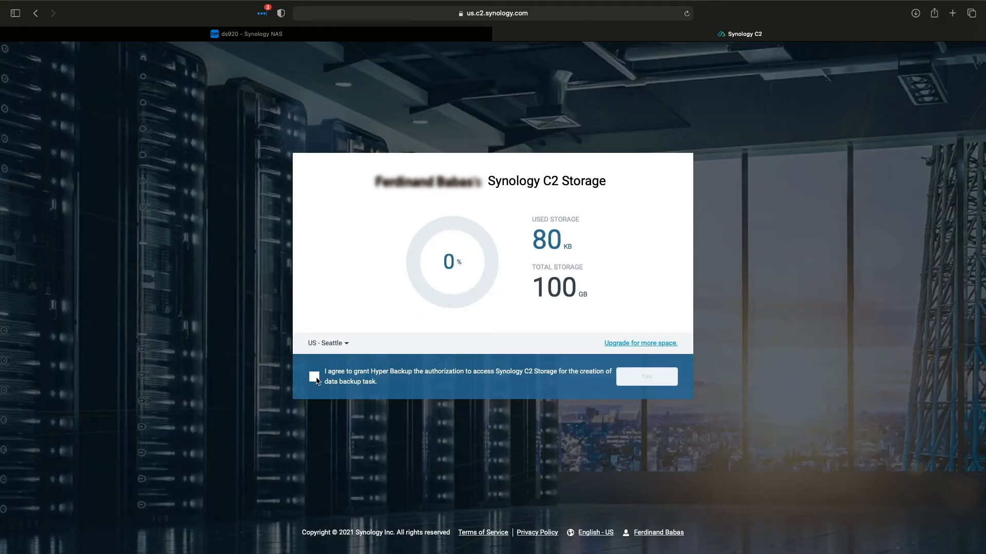
left_click(316, 380)
left_click(648, 383)
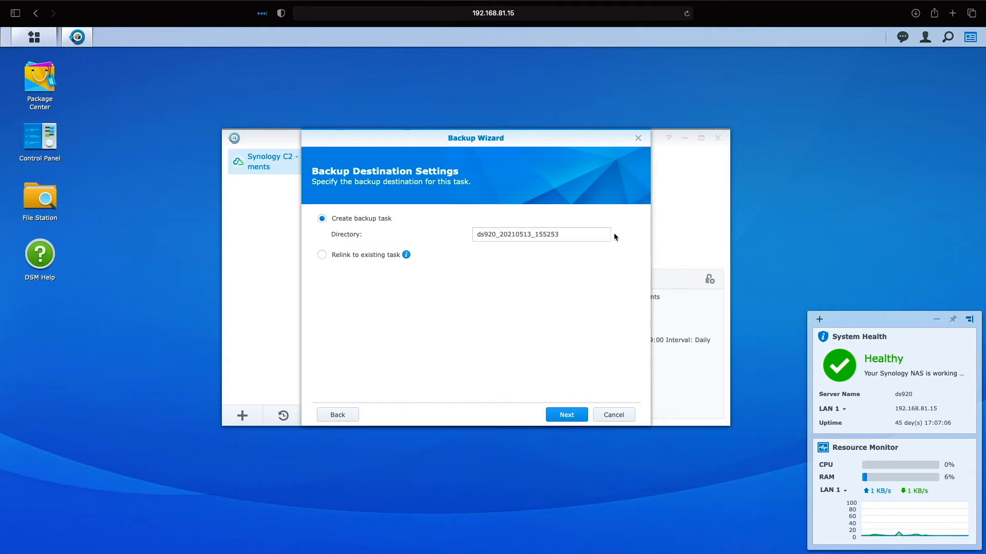
Name the backup task's destination directory ds920_pictures and accept the destination settings.
left_click(582, 234)
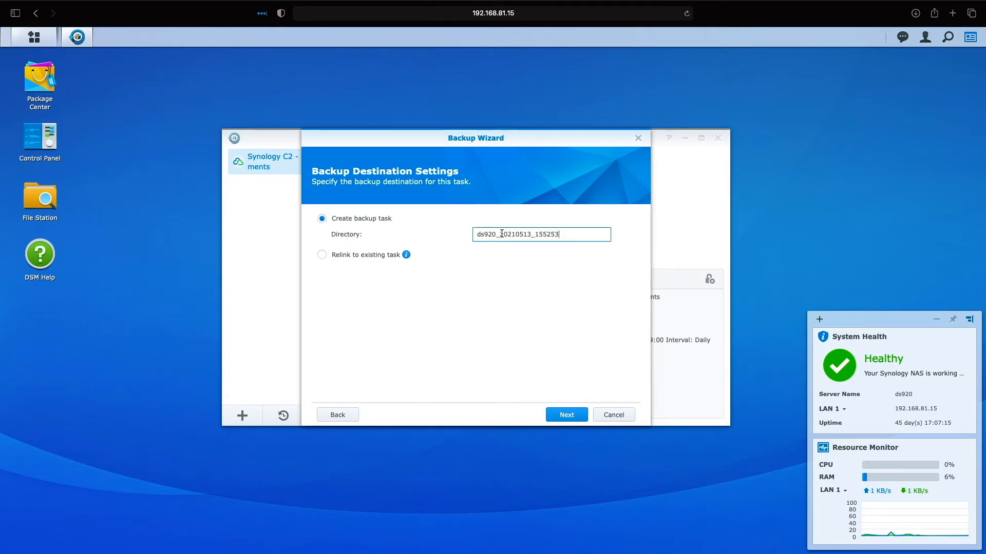
left_click_drag(501, 235, 560, 236)
type("pictures")
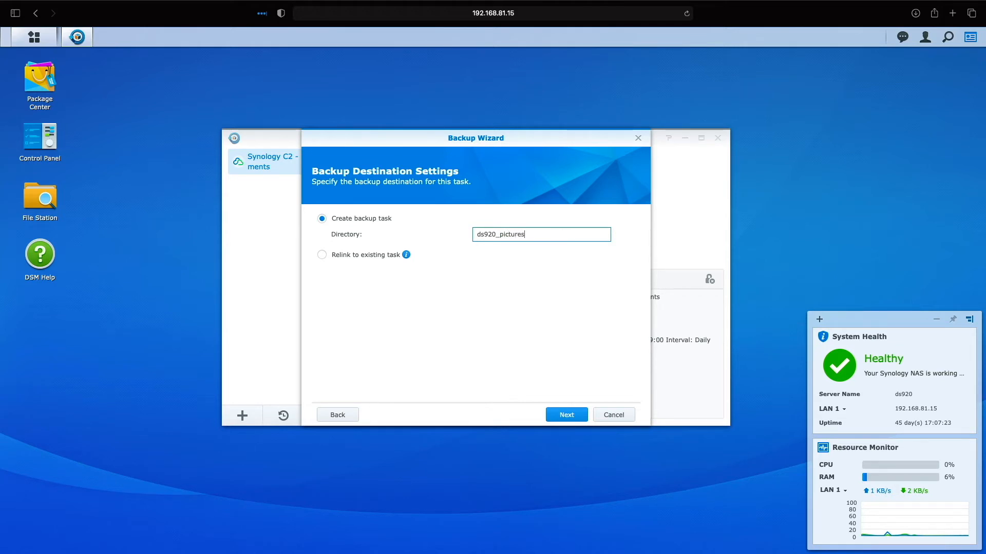
left_click(574, 415)
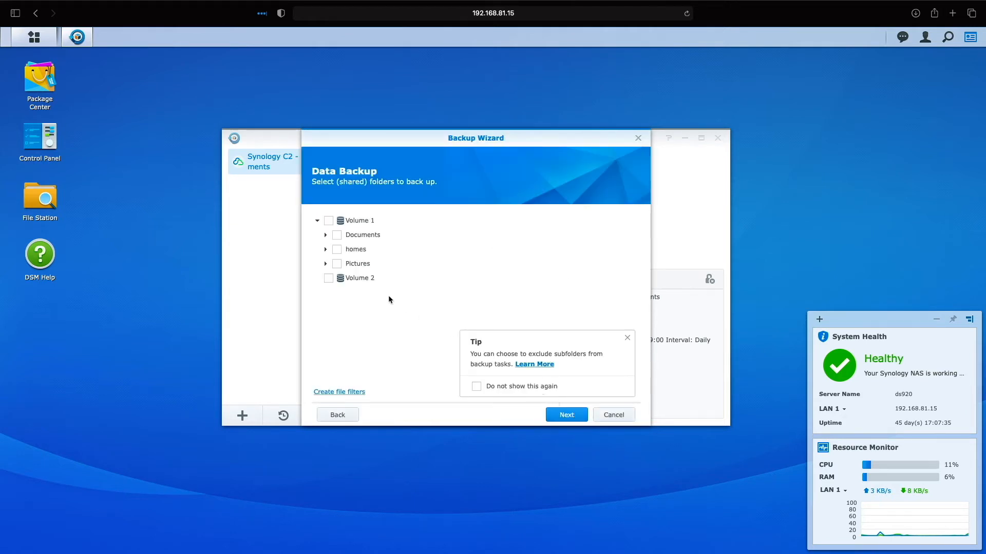
Select the Pictures shared folder on Volume 1 for backup and continue without including any applications.
left_click(337, 264)
left_click(566, 416)
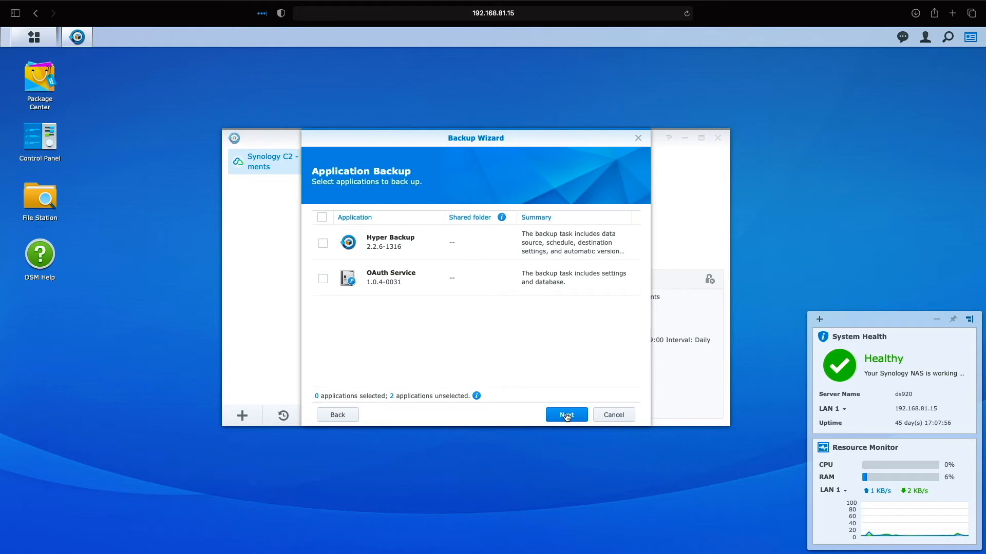
left_click(566, 415)
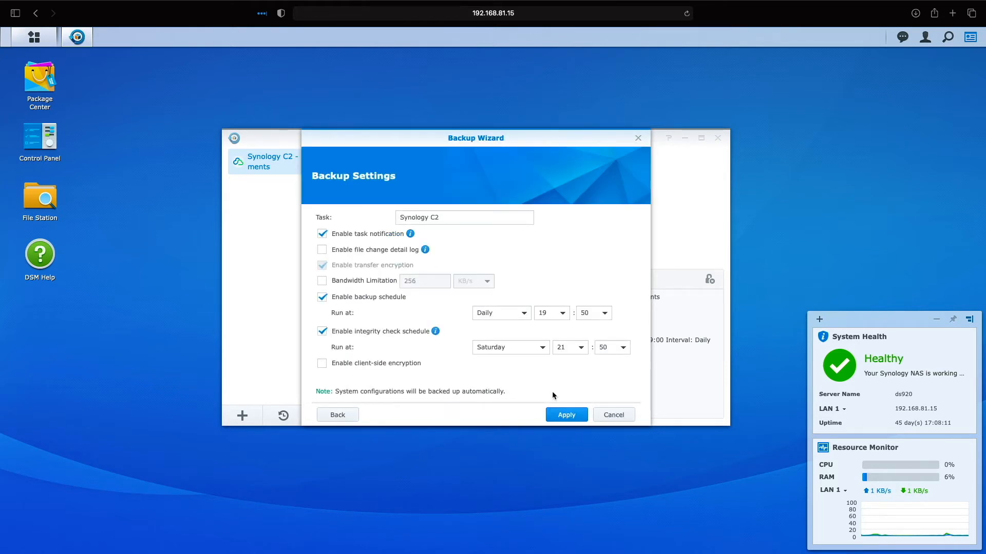
Name the task "Synology C2 - 920 - Pictures" and schedule its daily backup to run at 02:00.
left_click(460, 221)
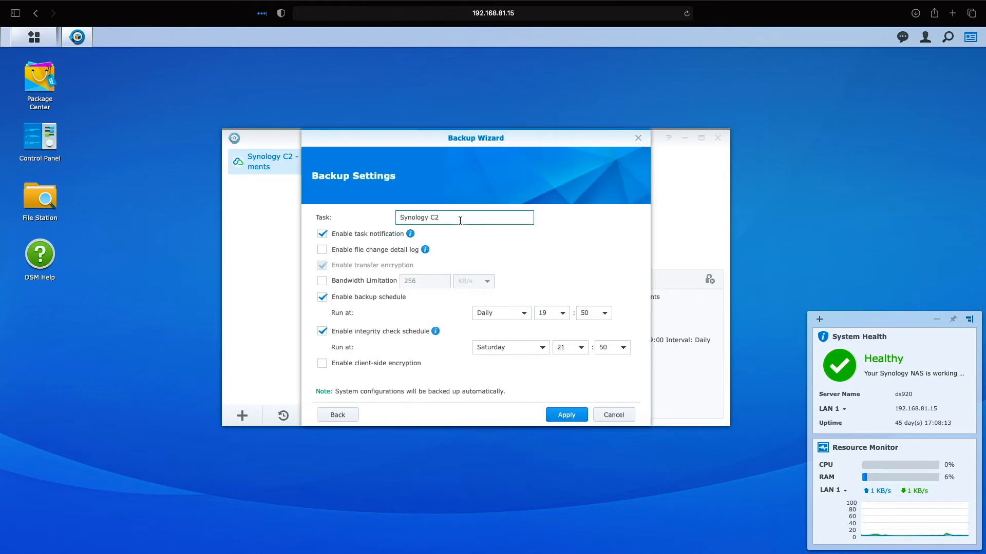
type("- 920 - Pictures")
left_click(562, 313)
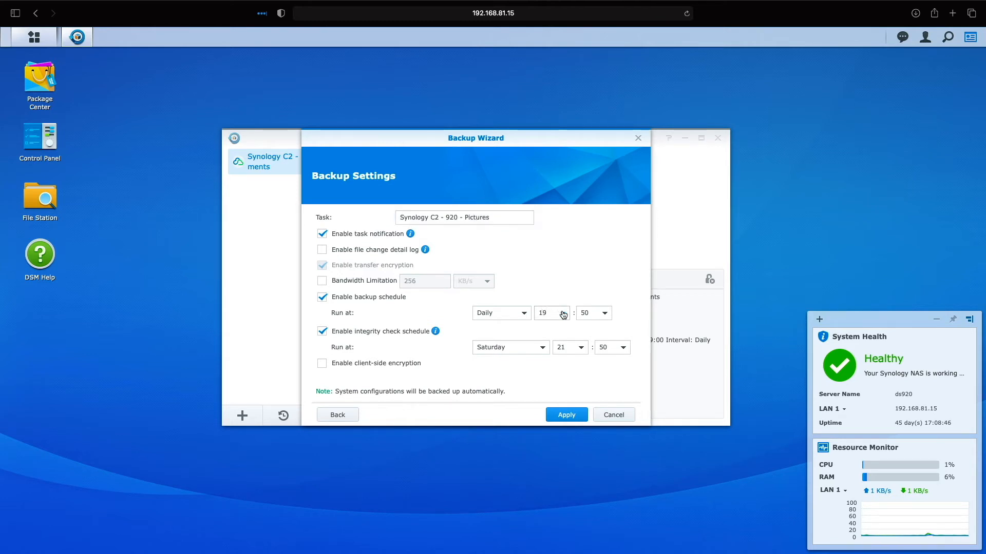
scroll(554, 404, "up", 5)
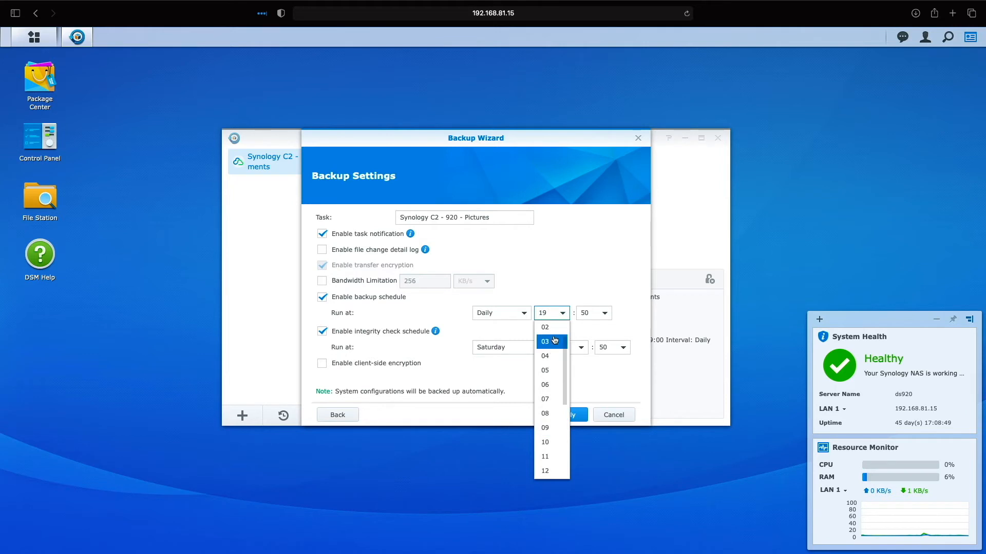
left_click(548, 339)
left_click(594, 317)
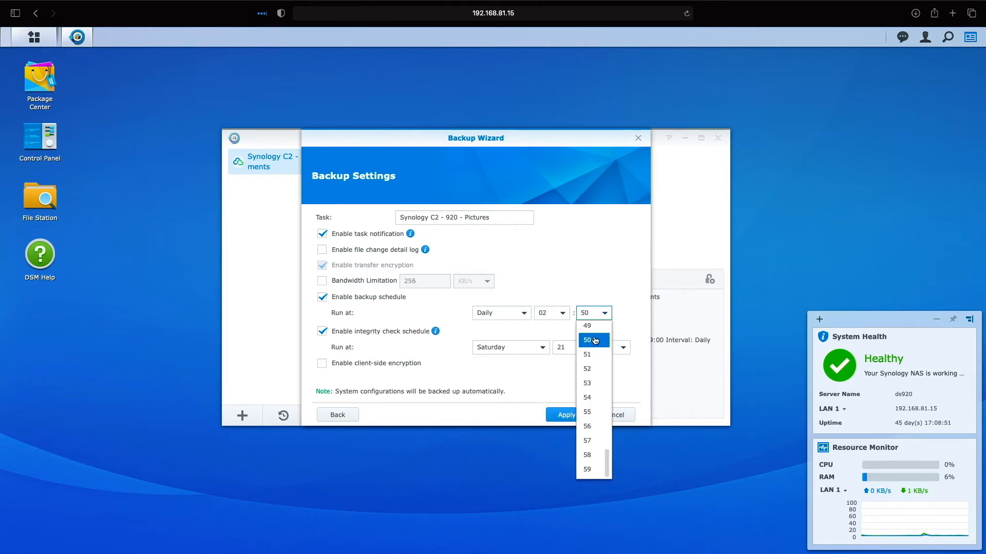
left_click(594, 335)
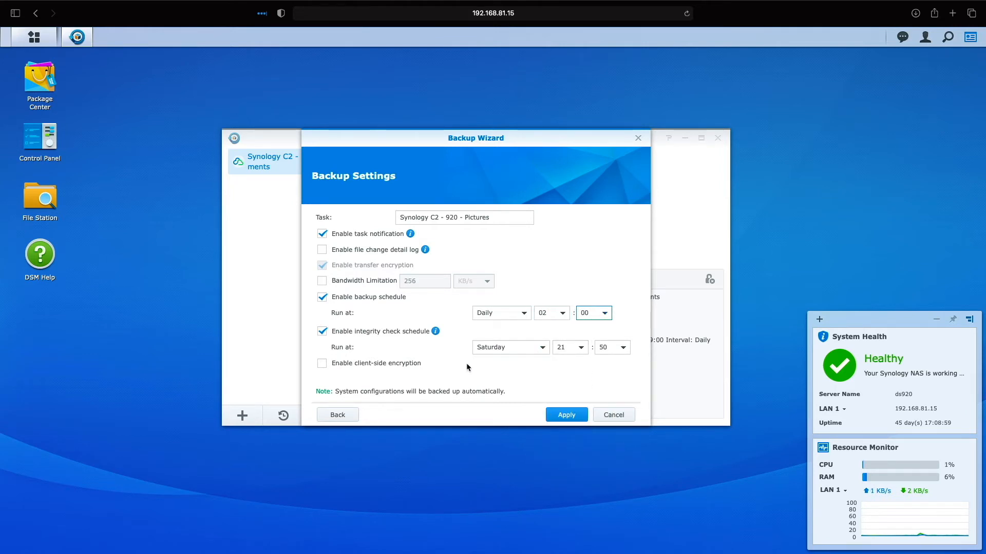
Enable client-side encryption for the backup task, then enter and confirm the encryption password.
left_click(324, 365)
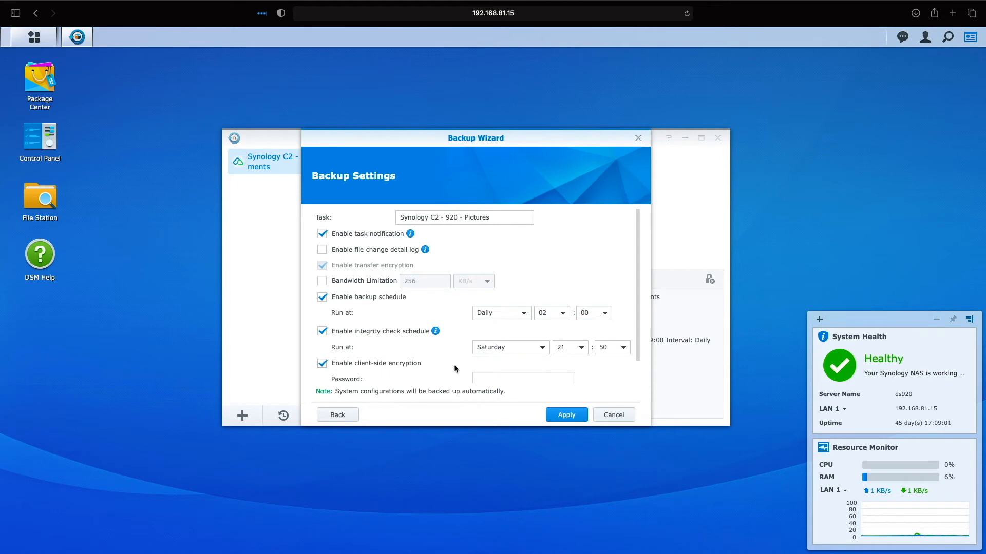
scroll(454, 369, "down", 2)
left_click(478, 354)
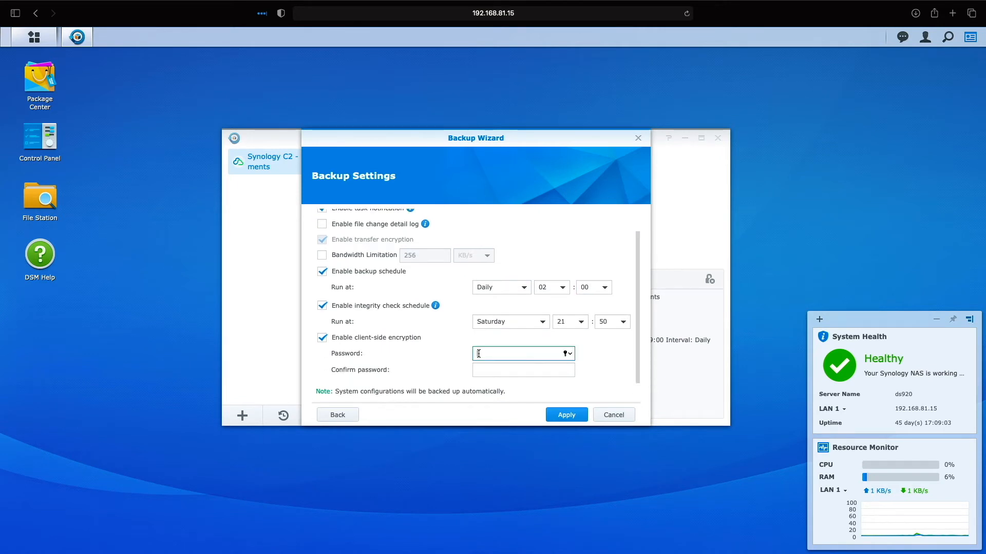
type("•••••••••")
key("Tab")
type("•••••••")
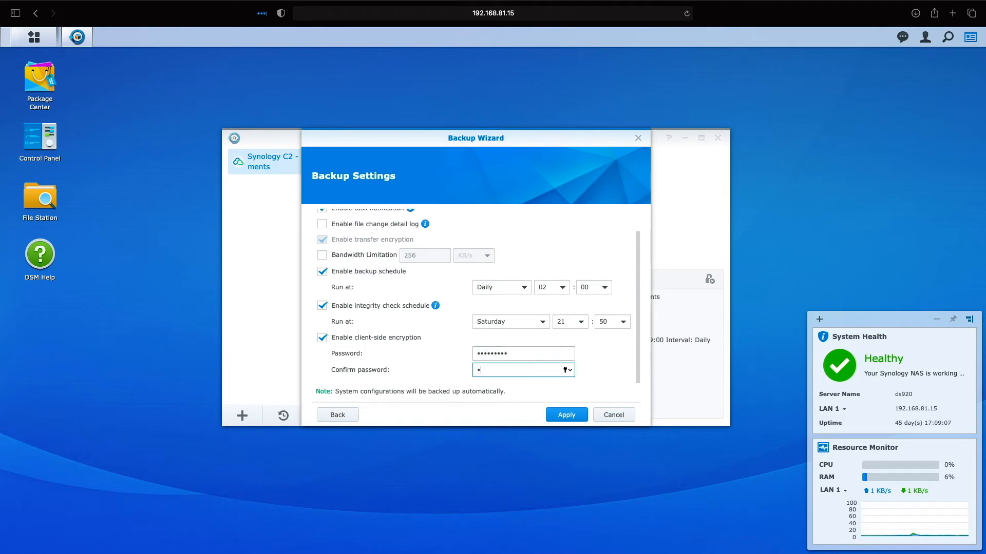
type("••")
Apply the backup settings, accept the encryption key notice, and start the first backup of the Pictures task immediately.
left_click(563, 415)
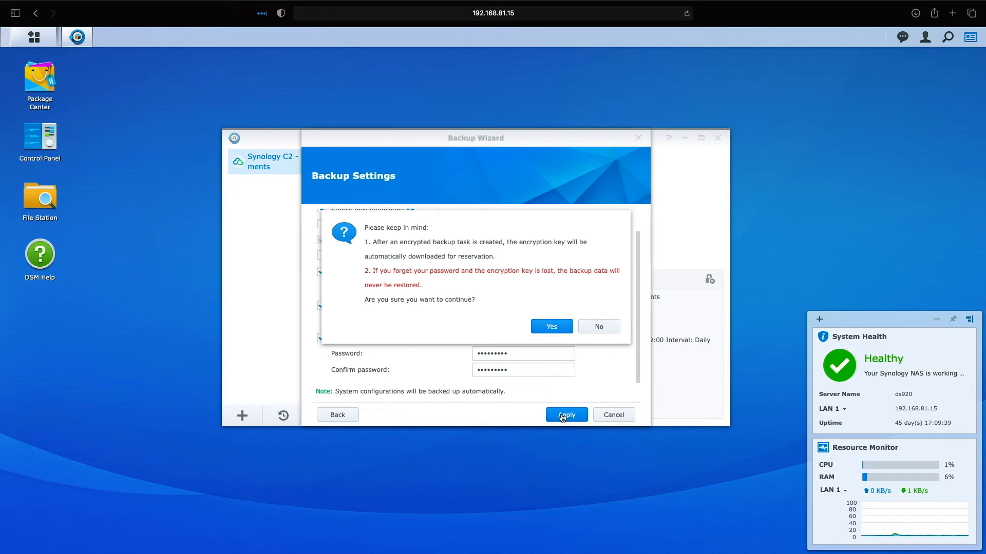
left_click(545, 324)
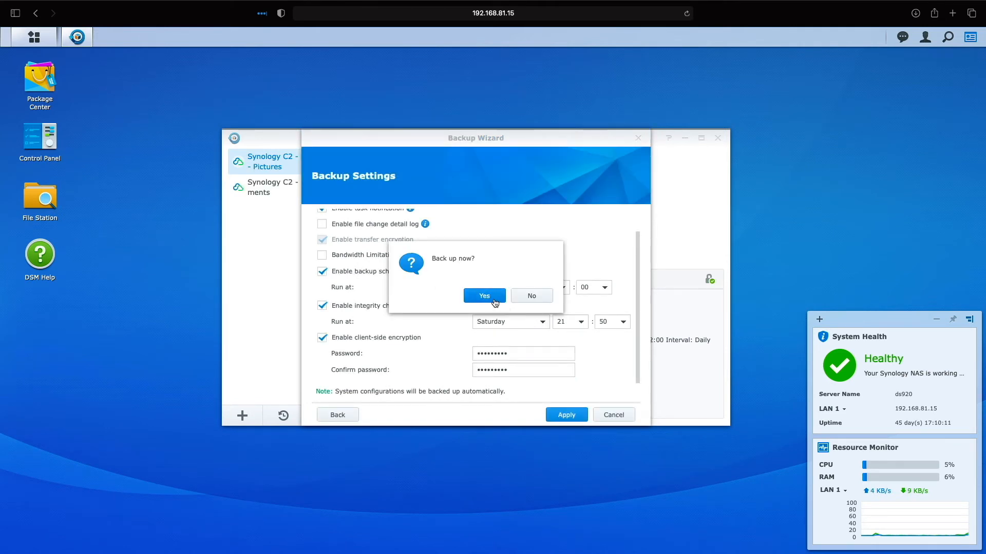
left_click(485, 296)
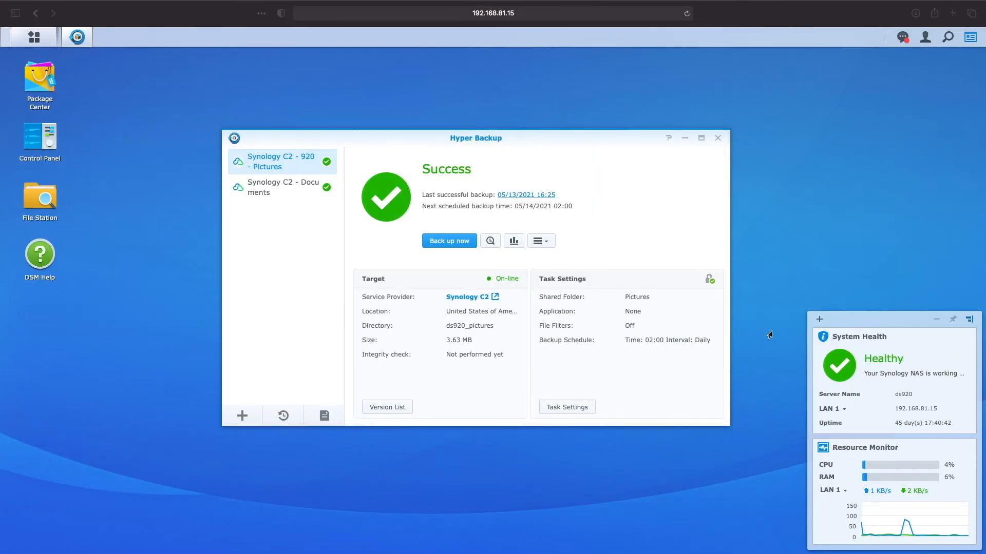
Open the Pictures task's backup data in Backup Explorer, verifying with the encryption password.
left_click(489, 241)
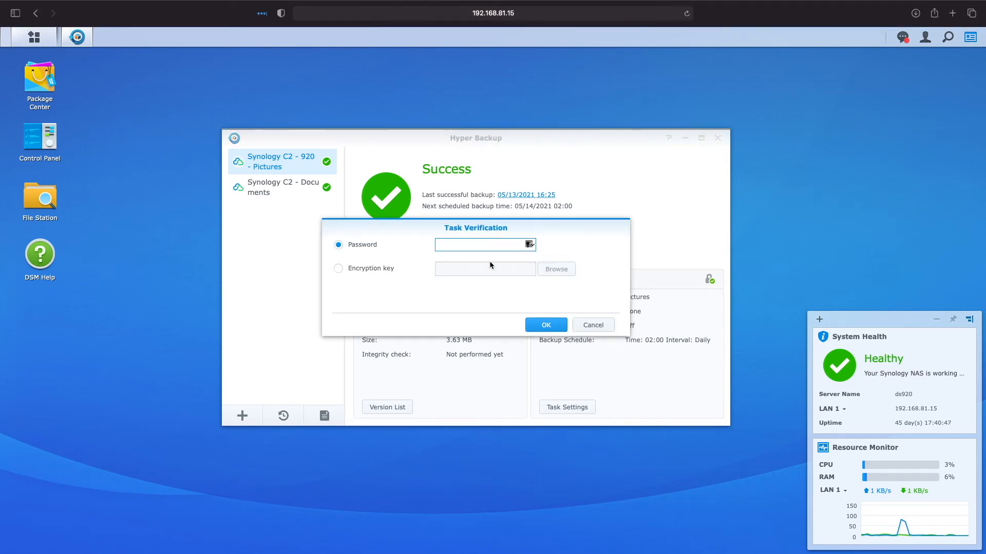
type("•••••••••")
left_click(544, 325)
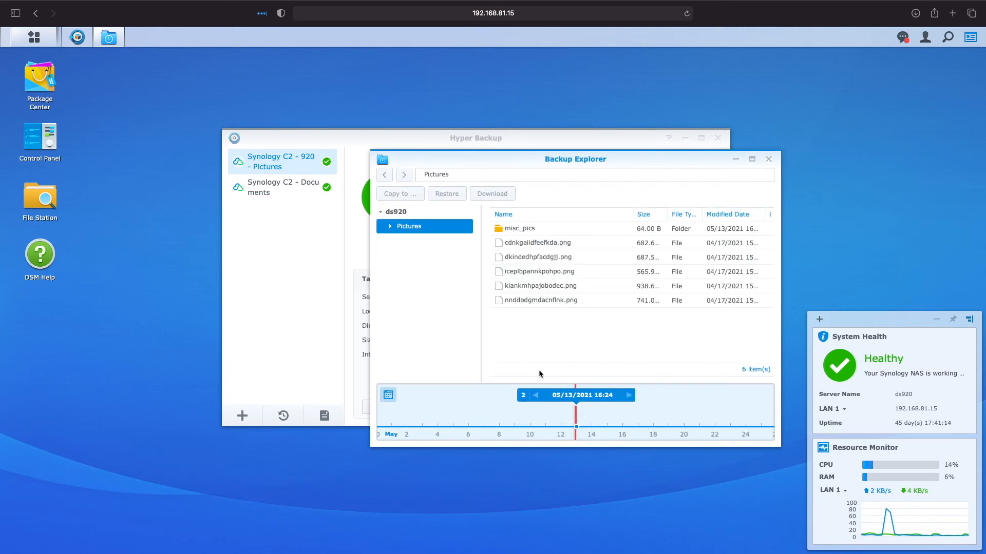
Browse the Pictures backup versions and download cdnkgaiidfeefkda.png from the version containing the misc_pics folder.
left_click(629, 395)
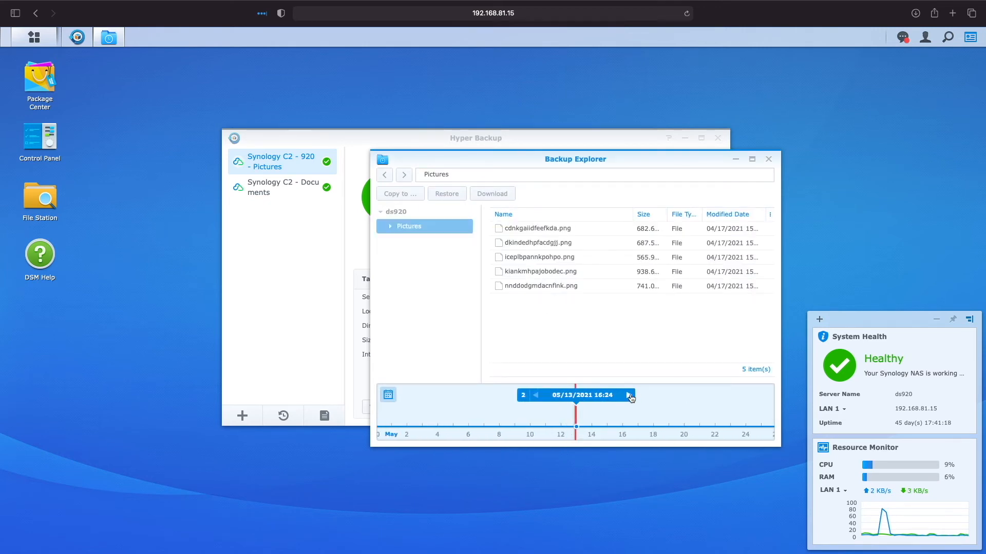
left_click(519, 229)
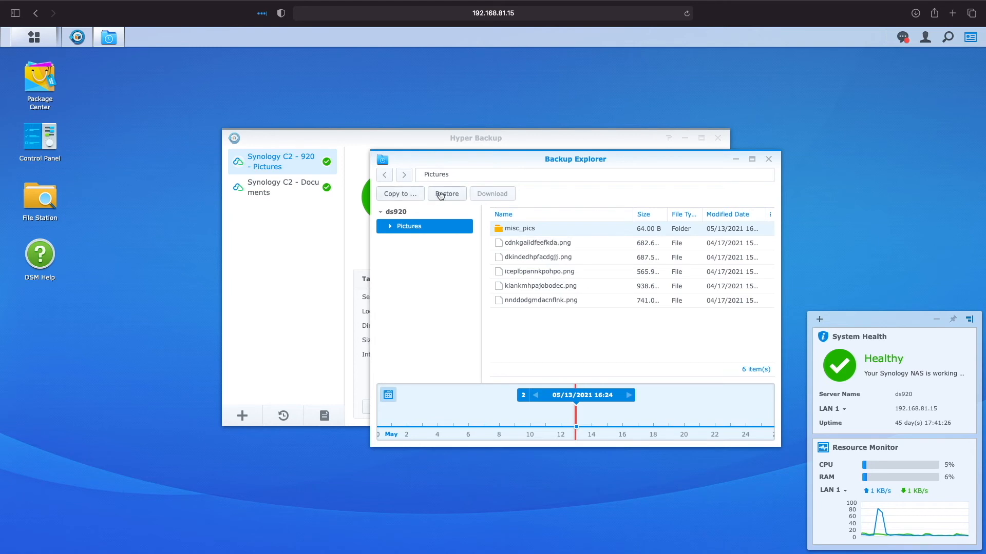
left_click(526, 246)
left_click(492, 194)
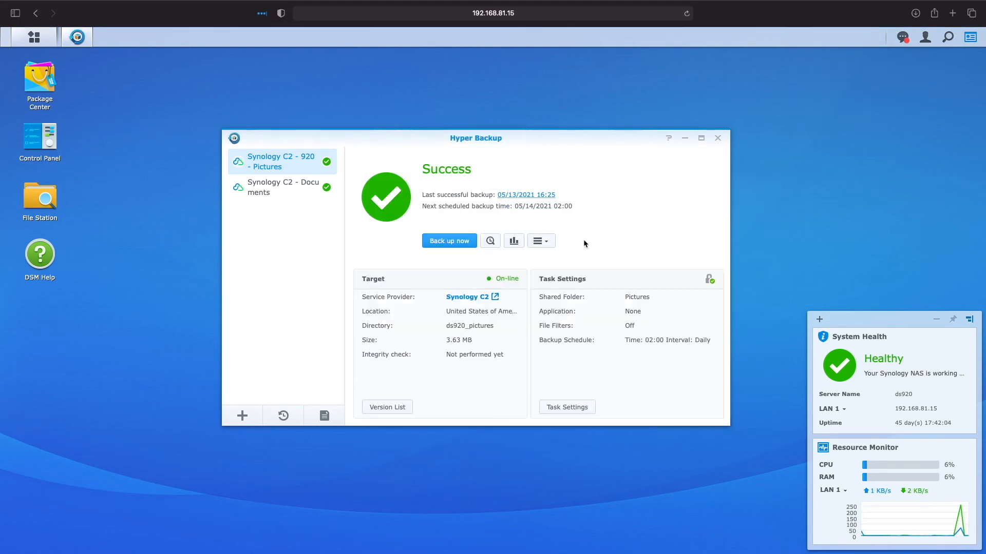
Open the Pictures backup task for editing and review its folder selection and general settings.
left_click(541, 241)
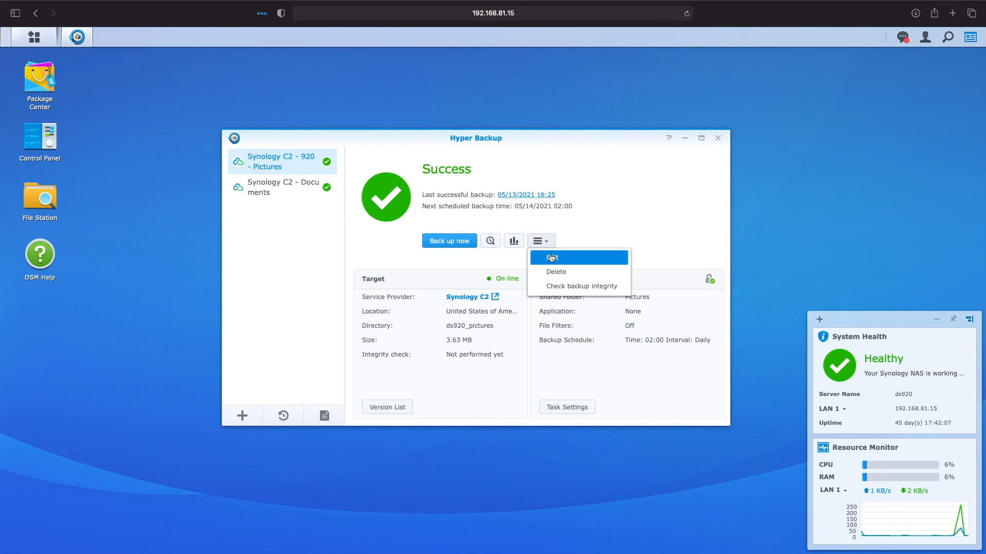
left_click(548, 255)
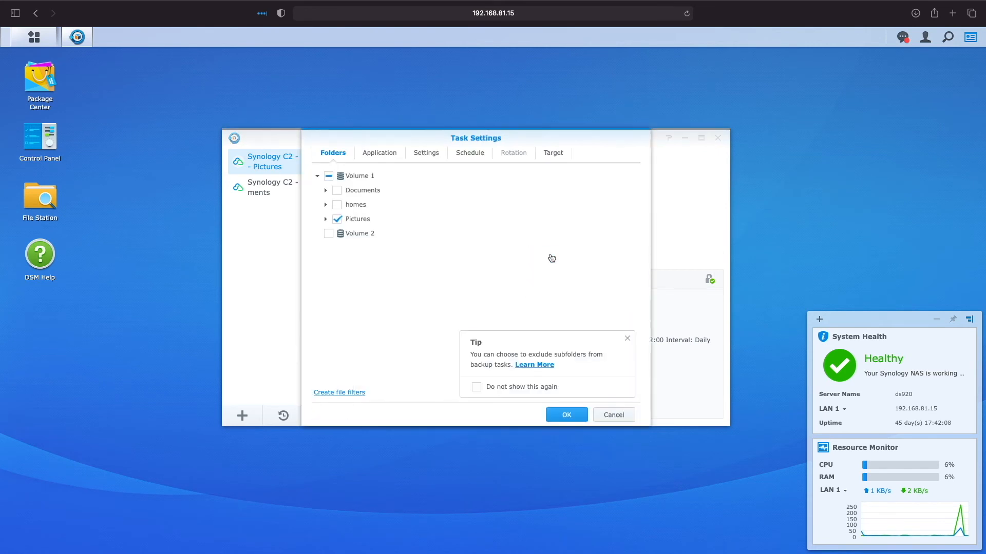
left_click(424, 154)
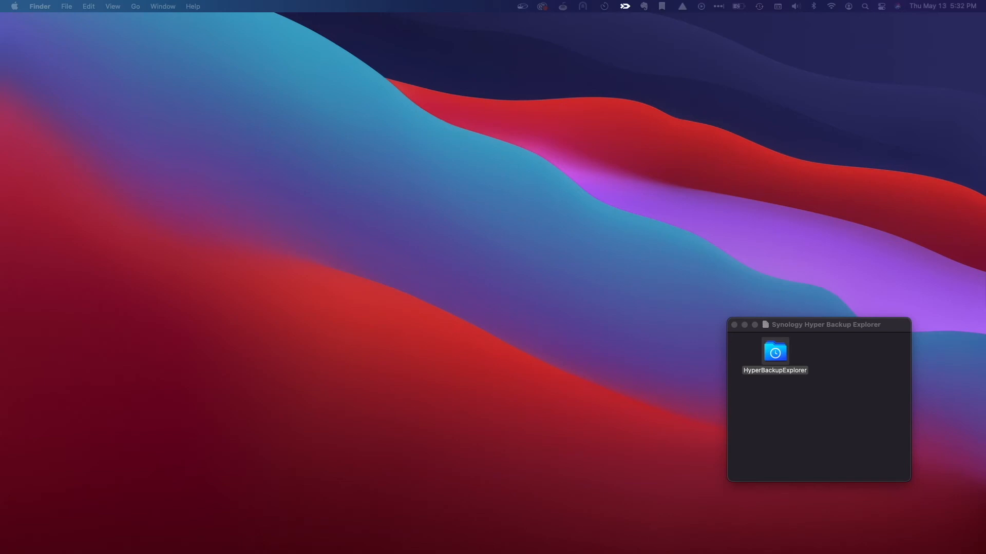
Launch HyperBackupExplorer on the Mac, choose to browse a C2 backup, and sign in with the account e-mail and password.
double_click(776, 354)
left_click(618, 336)
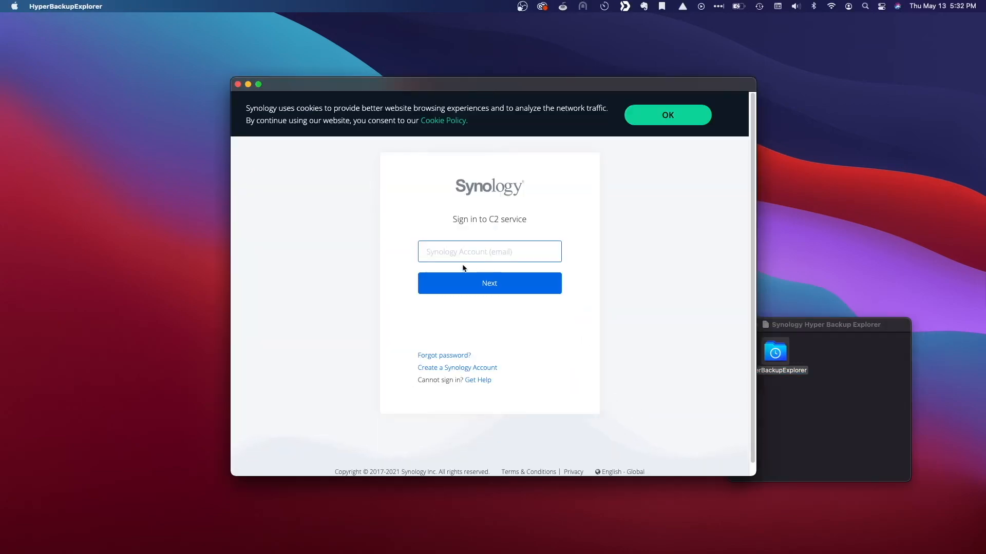
key("Return")
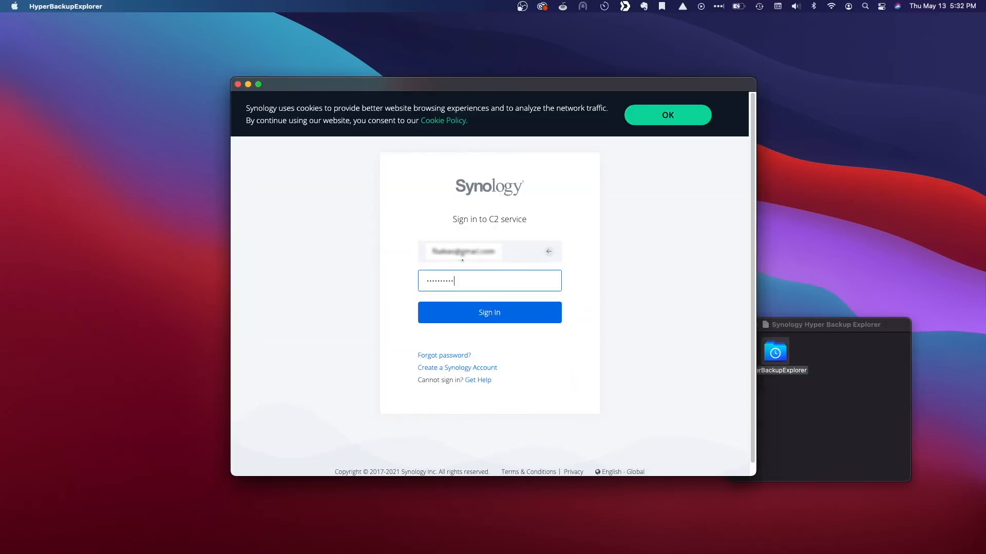
key("Return")
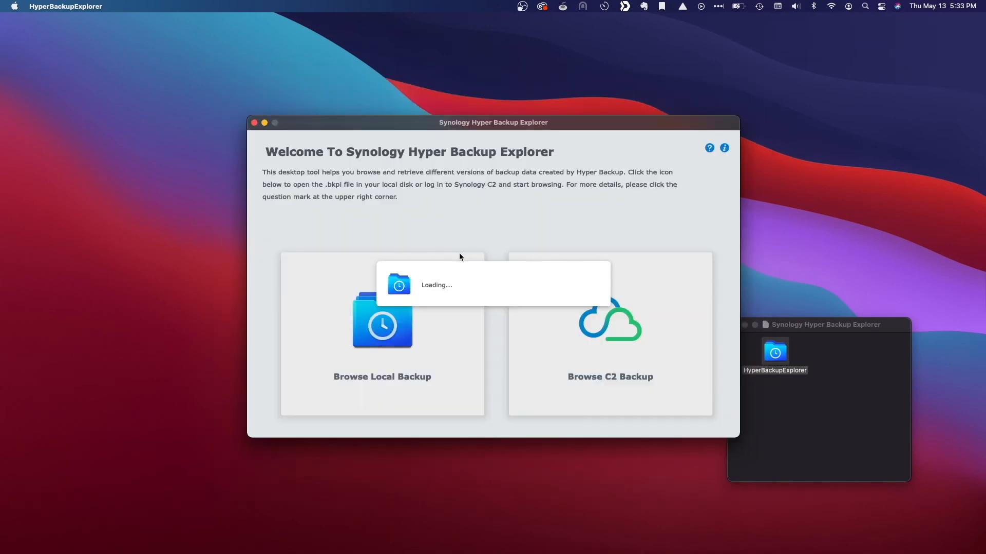
Select the second backup task in the C2 list and unlock it with the encryption password.
left_click(333, 253)
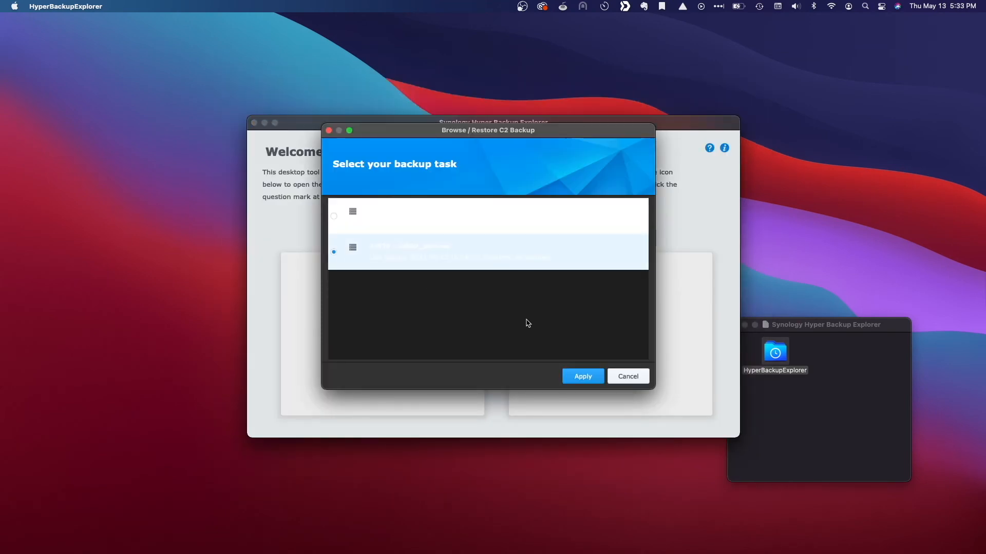
left_click(583, 376)
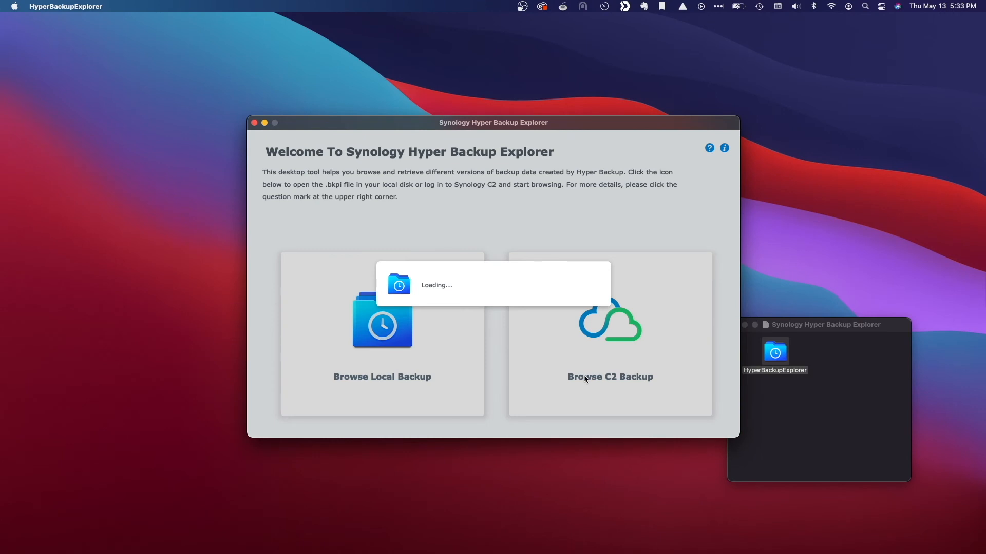
type("••••••")
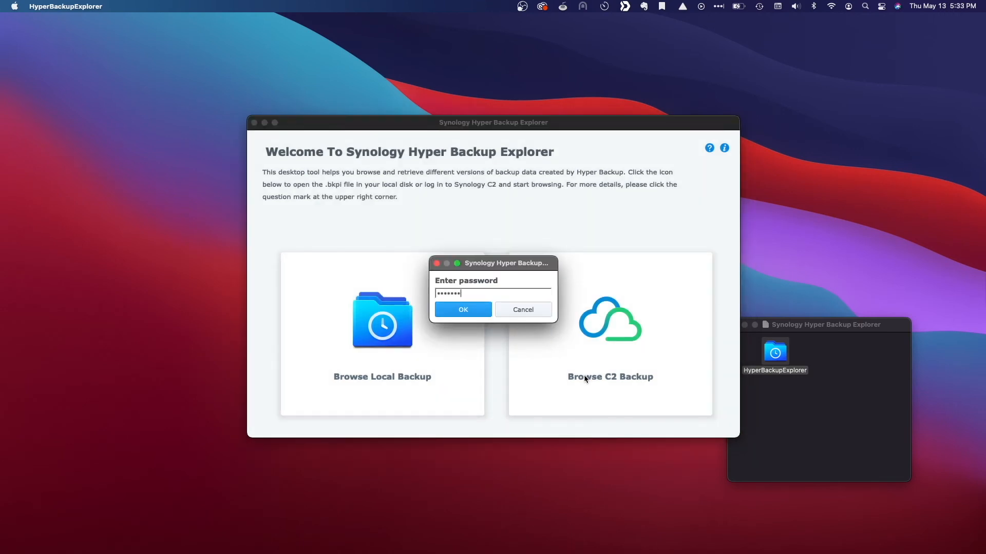
type("•••")
key("Return")
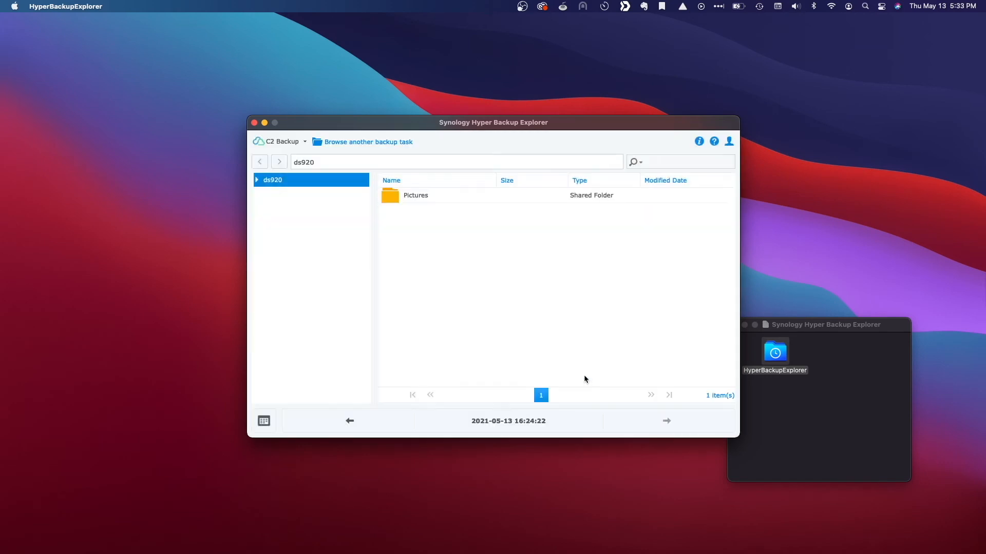
double_click(398, 199)
left_click(350, 422)
right_click(445, 260)
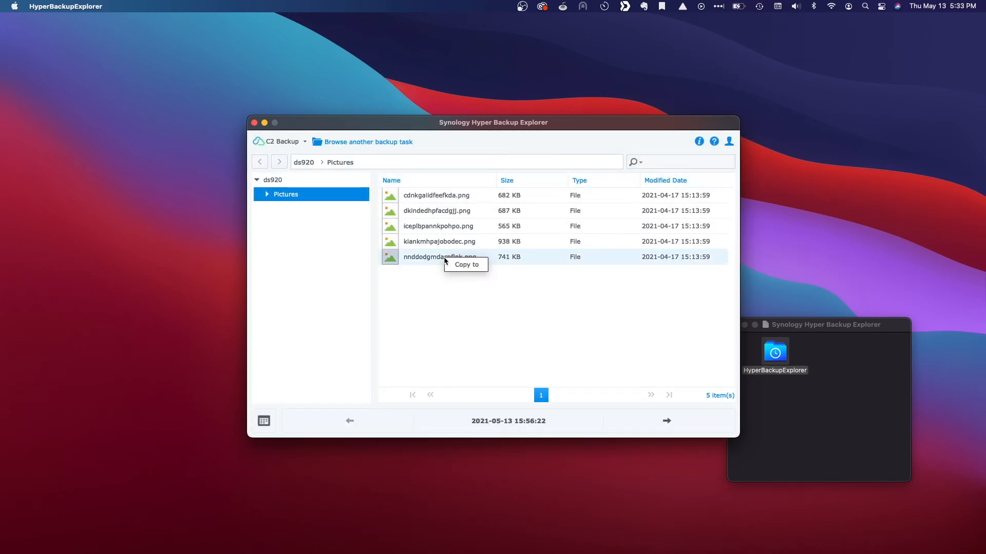
left_click(462, 264)
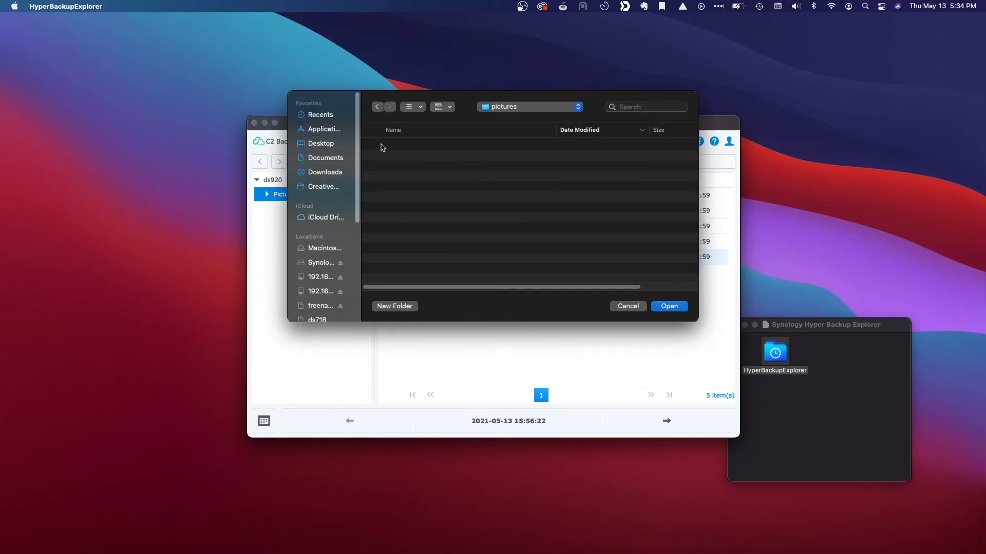
left_click(667, 308)
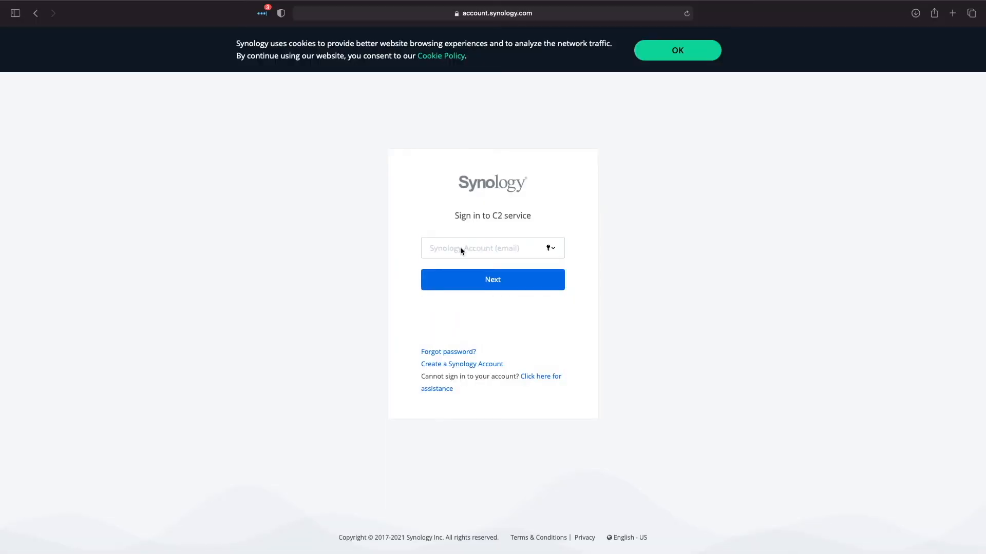
Switch to the browser and sign in to the C2 web service with the account e-mail and password.
left_click(459, 248)
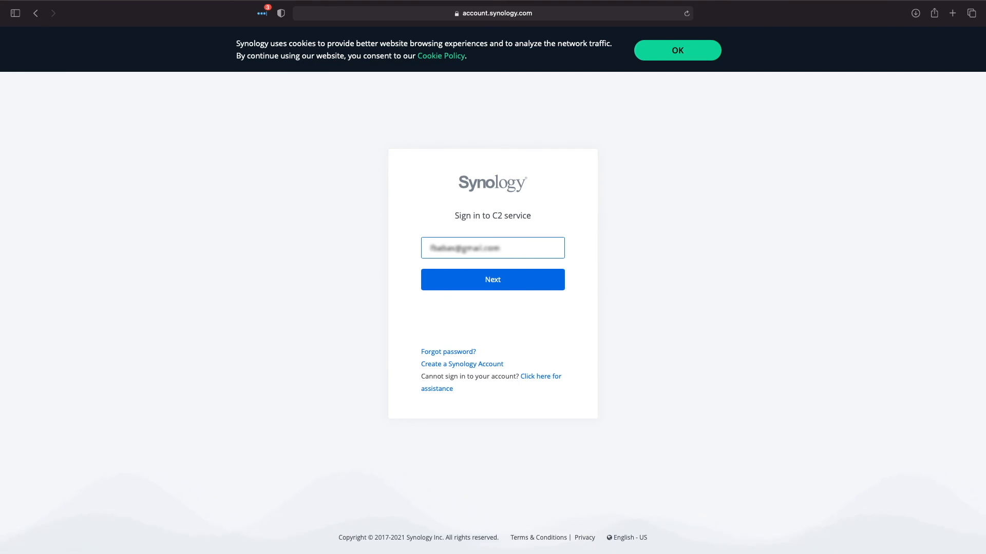
key("Return")
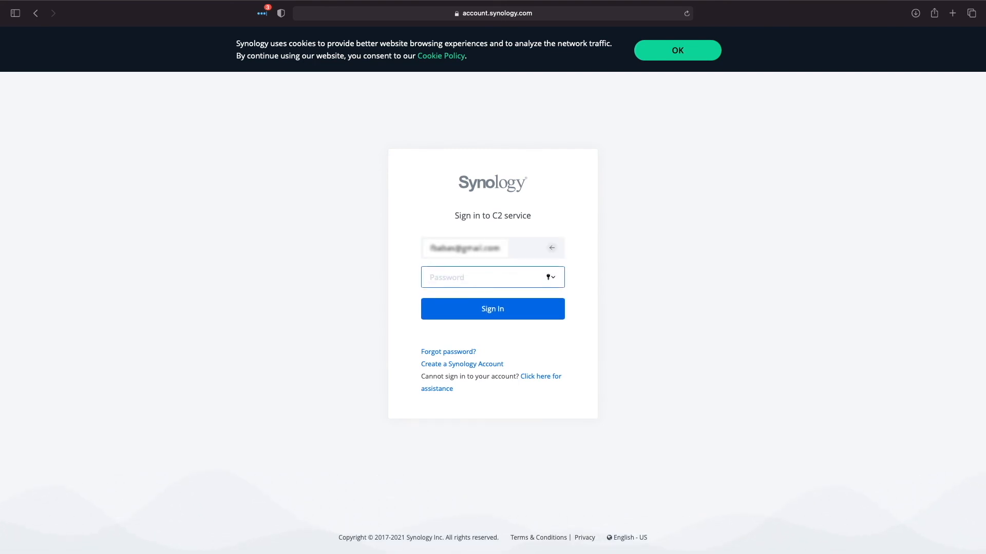
key("Return")
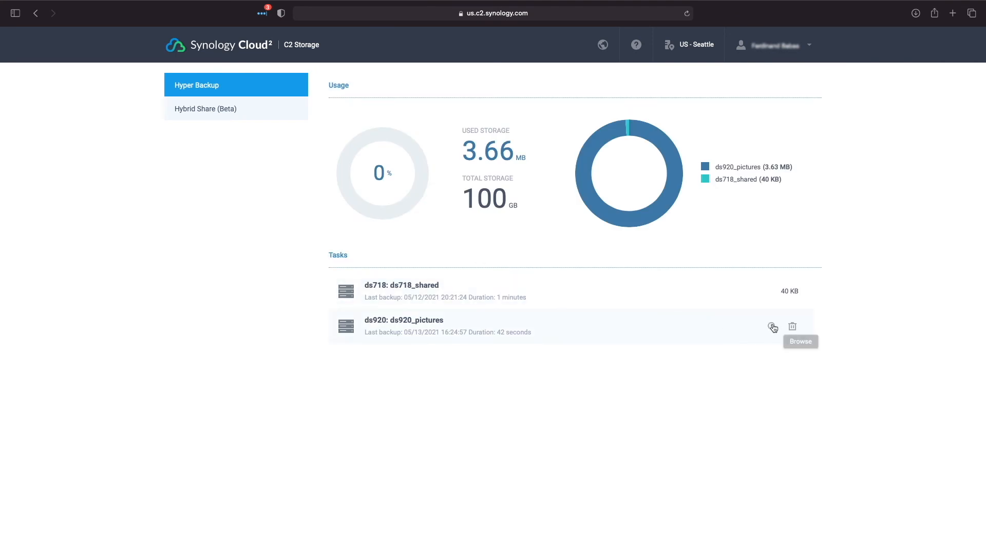
Browse the ds920_pictures task in C2 Storage and verify access with the encryption password.
left_click(774, 328)
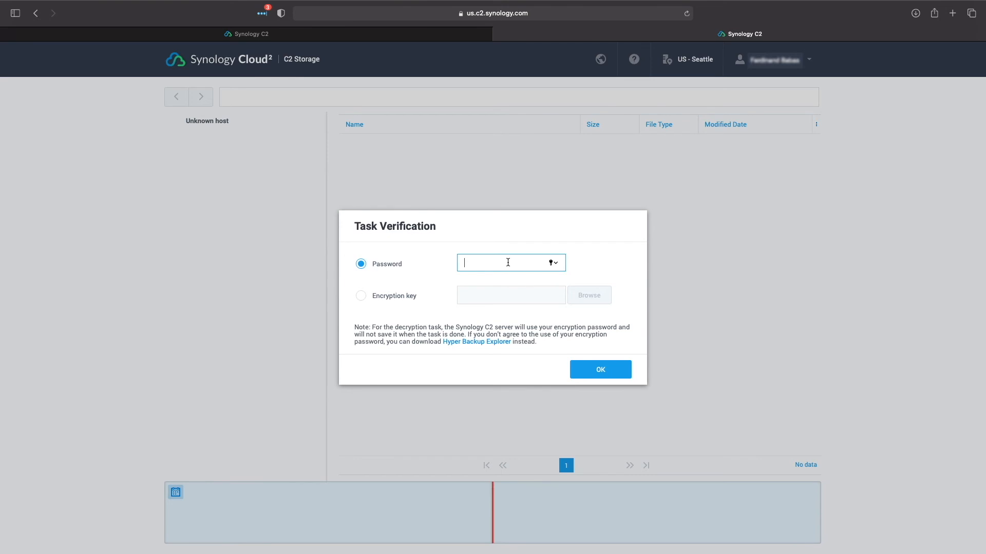
type("•••••••••")
key("Return")
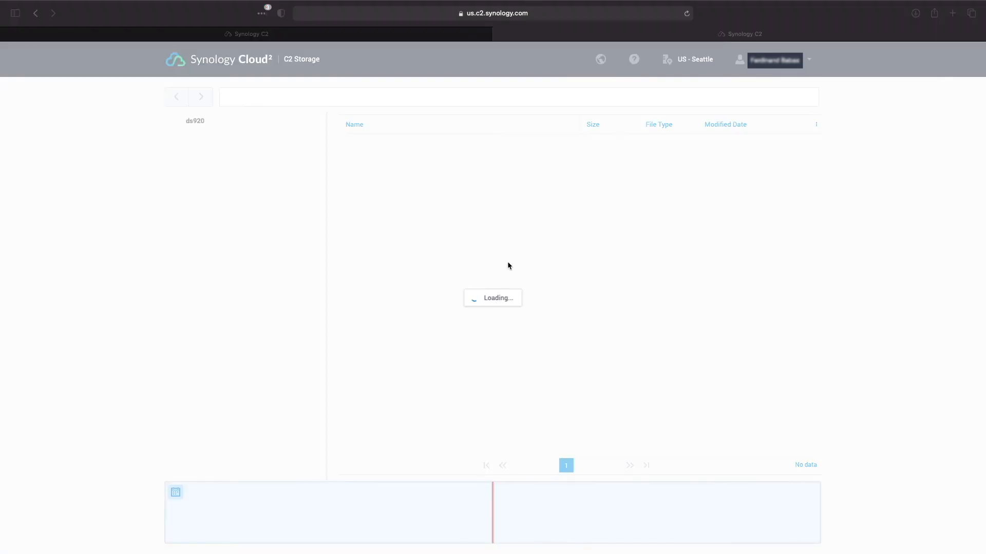
Switch to the 15:56:22 backup version and download kiankmhpajobodec.png, allowing downloads from the C2 site.
left_click(443, 492)
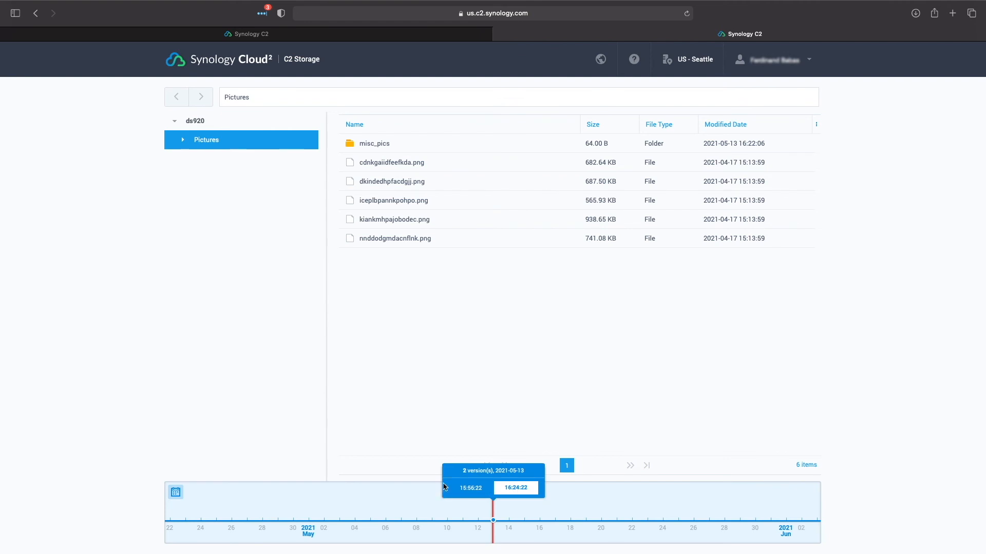
left_click(470, 489)
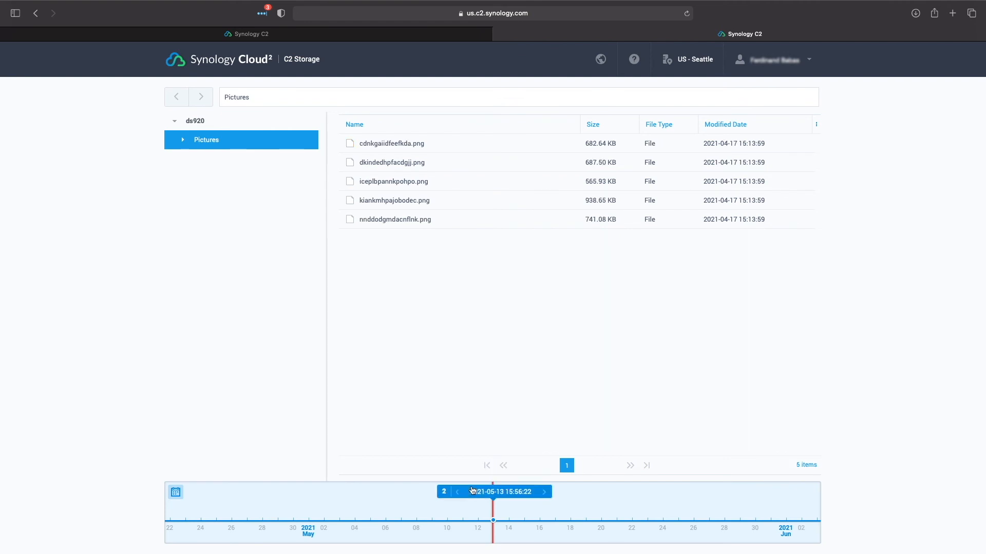
left_click(802, 200)
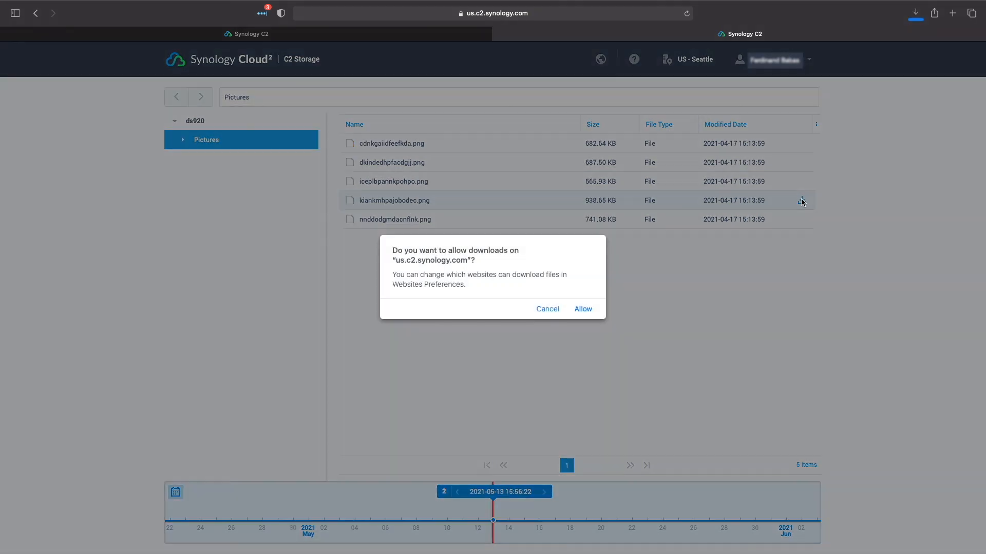
left_click(577, 309)
Return to the C2 Storage overview and delete the ds718_shared task with its stored data, acknowledging the consequences.
left_click(246, 63)
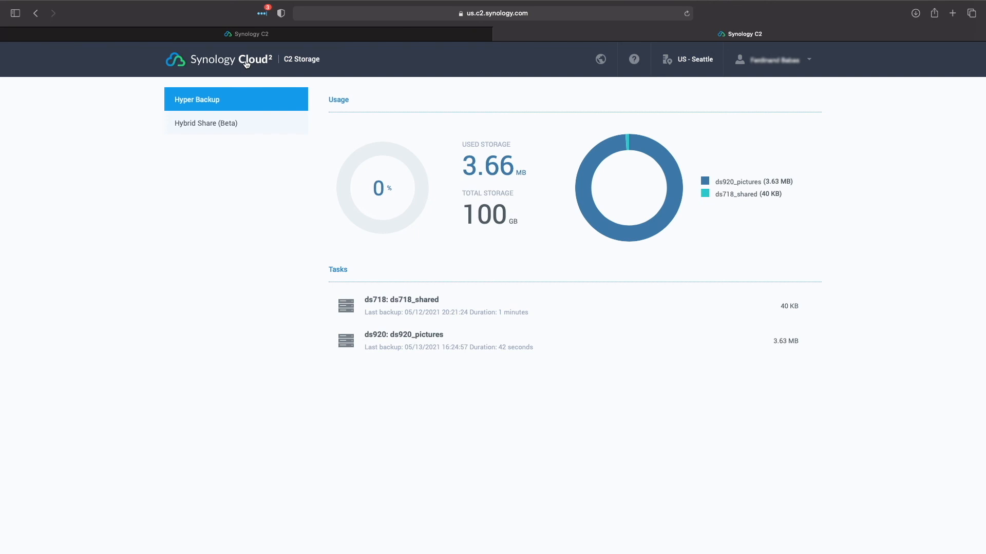
left_click(790, 308)
left_click(535, 324)
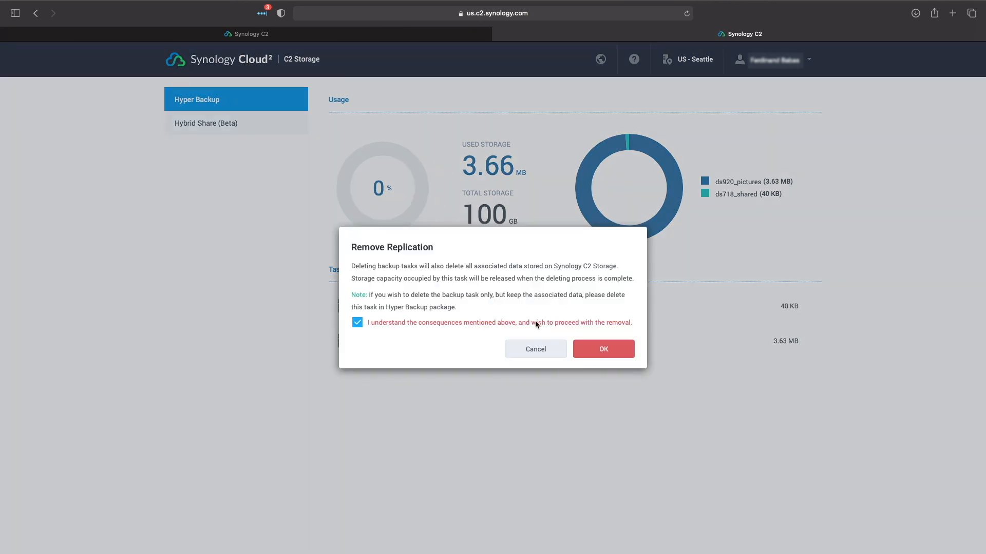
left_click(613, 351)
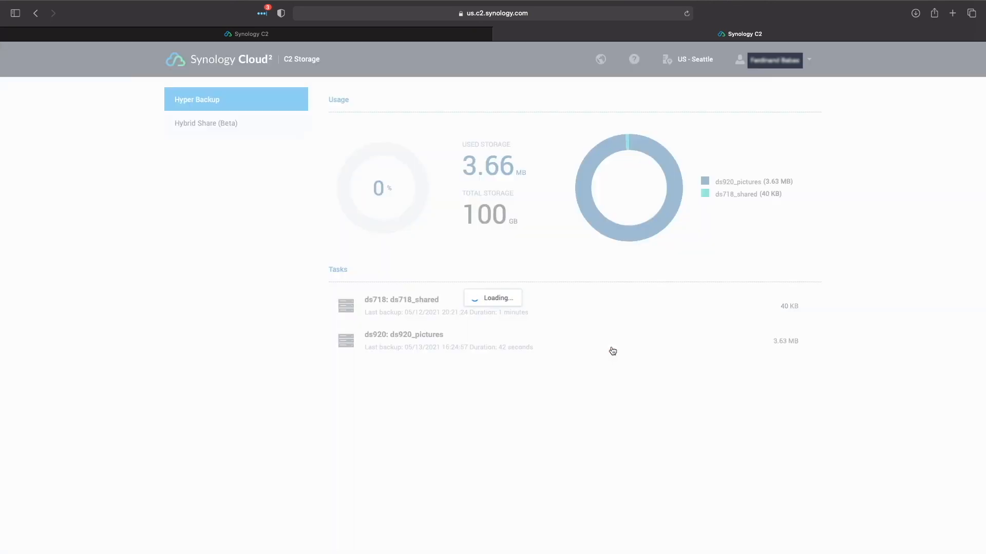